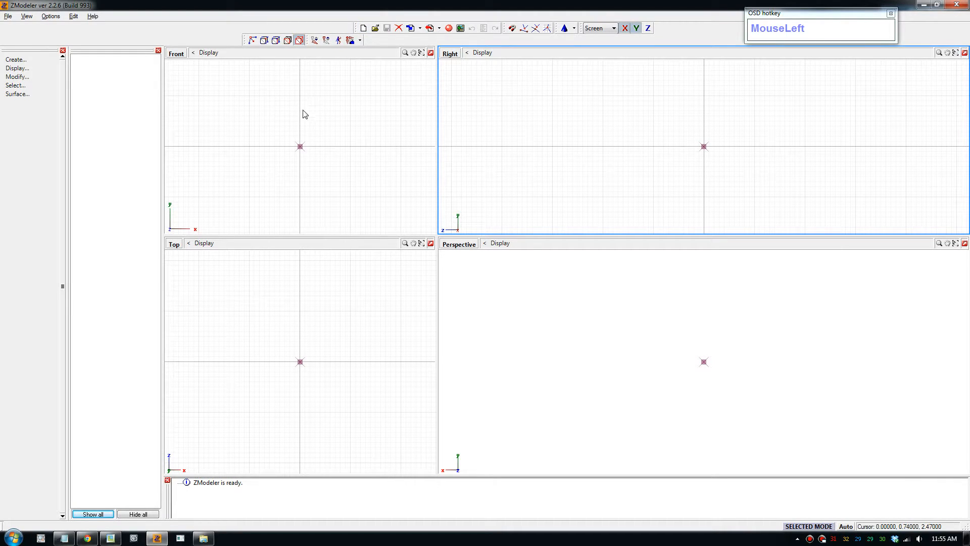
# Step: Open the schafter.z3d scene from the schafter folder of GTA4ExamplesPack
pyautogui.click(8, 19)
pyautogui.moveTo(46, 110)
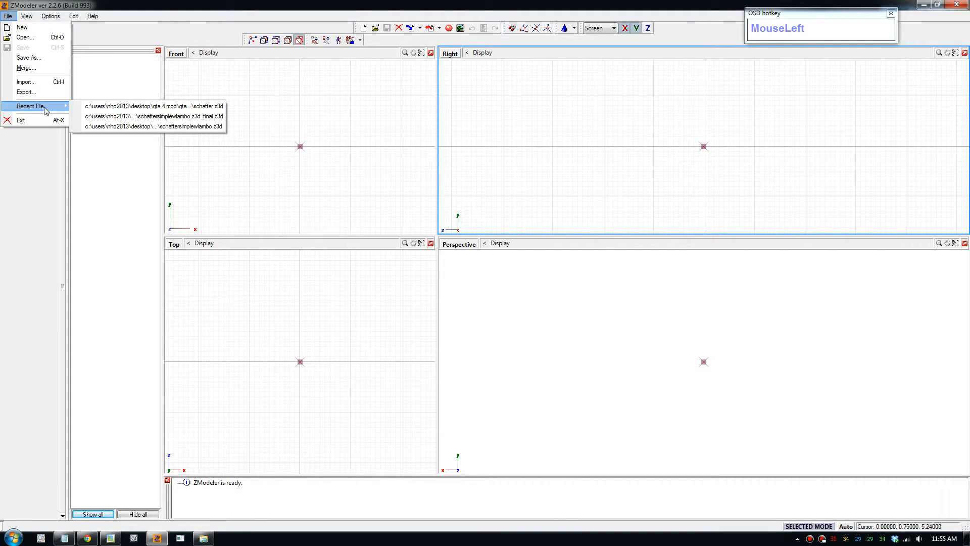
pyautogui.click(29, 40)
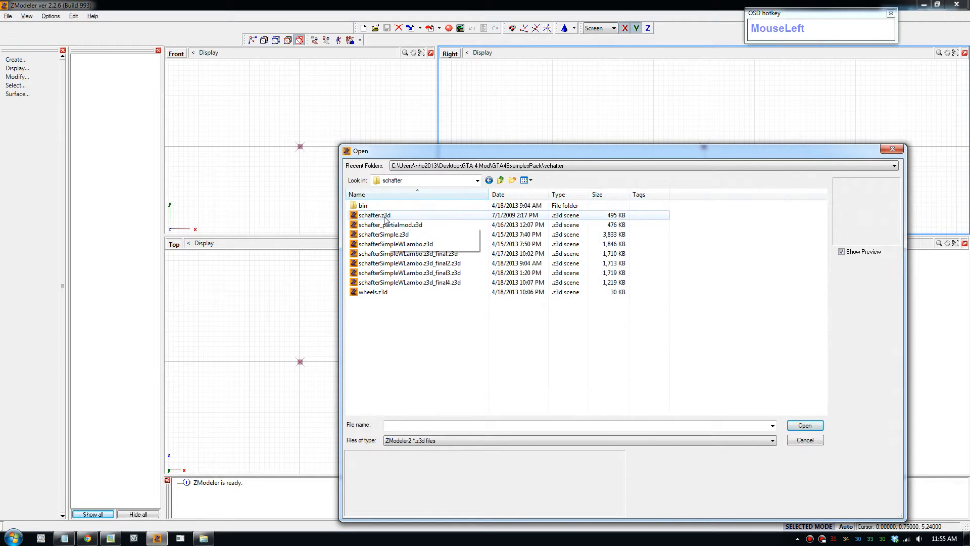
pyautogui.click(501, 180)
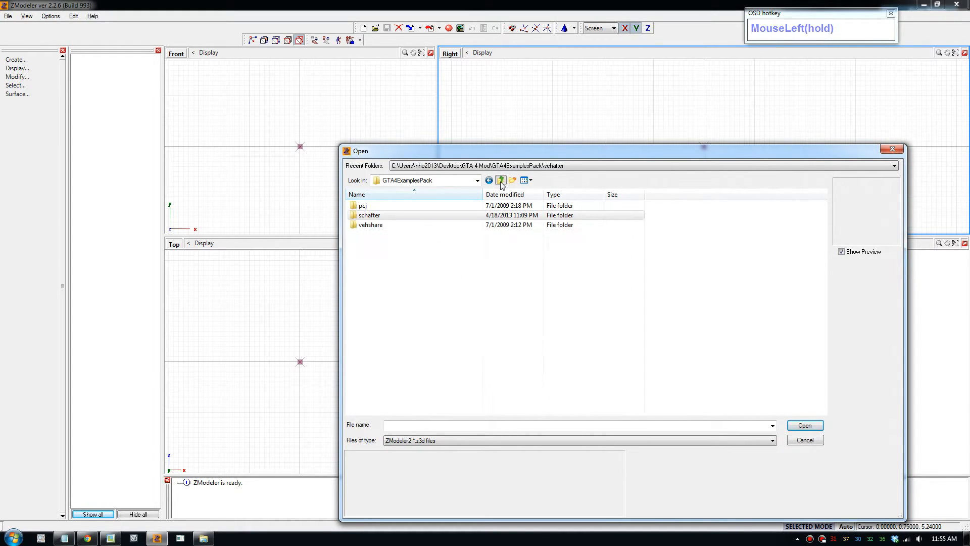
pyautogui.doubleClick(372, 217)
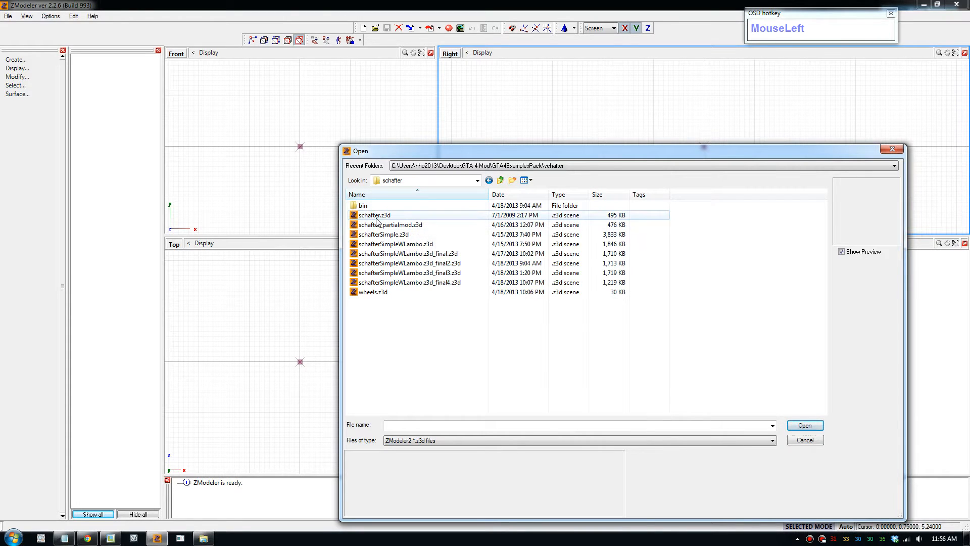
pyautogui.click(373, 215)
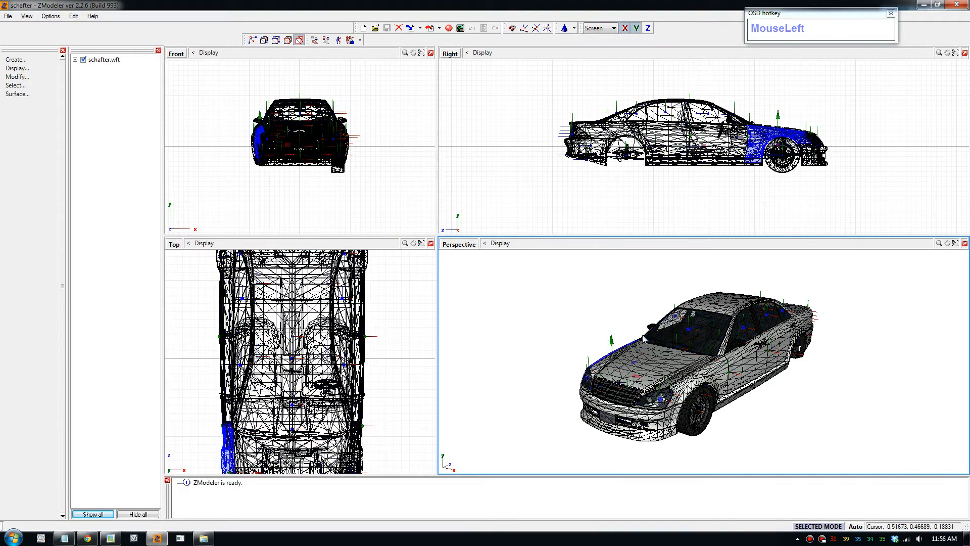
pyautogui.click(573, 320)
pyautogui.scroll(3, 589, 342)
pyautogui.moveTo(602, 352); pyautogui.dragTo(365, 194, button='middle')
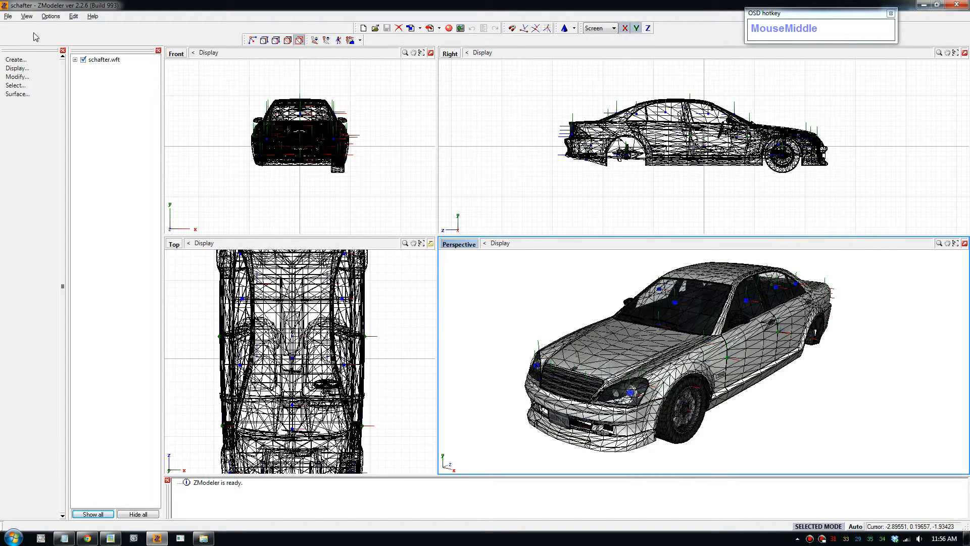
# Step: Import the Lamborghini model lambo273DS3.3DS from the GTA 4 Mod folder into the schafter scene
pyautogui.click(8, 17)
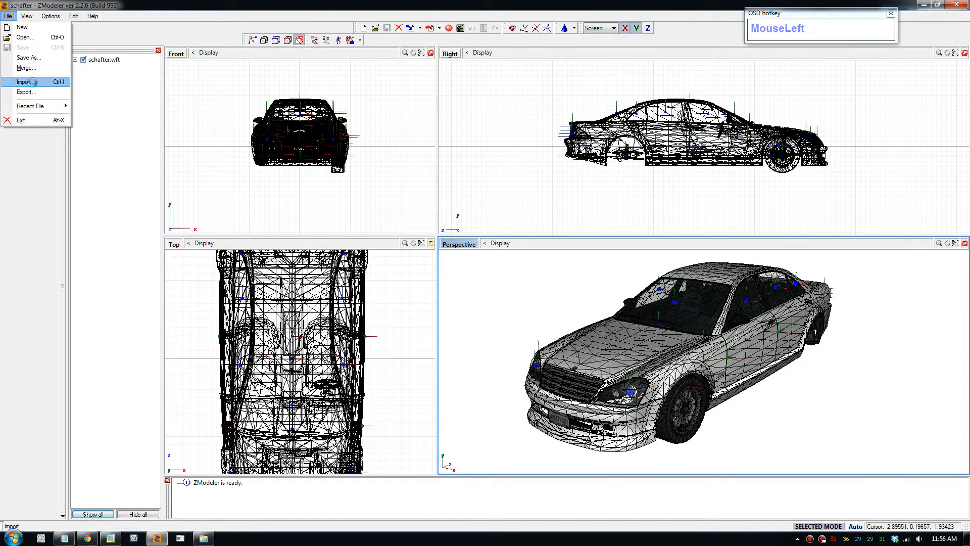
pyautogui.click(31, 81)
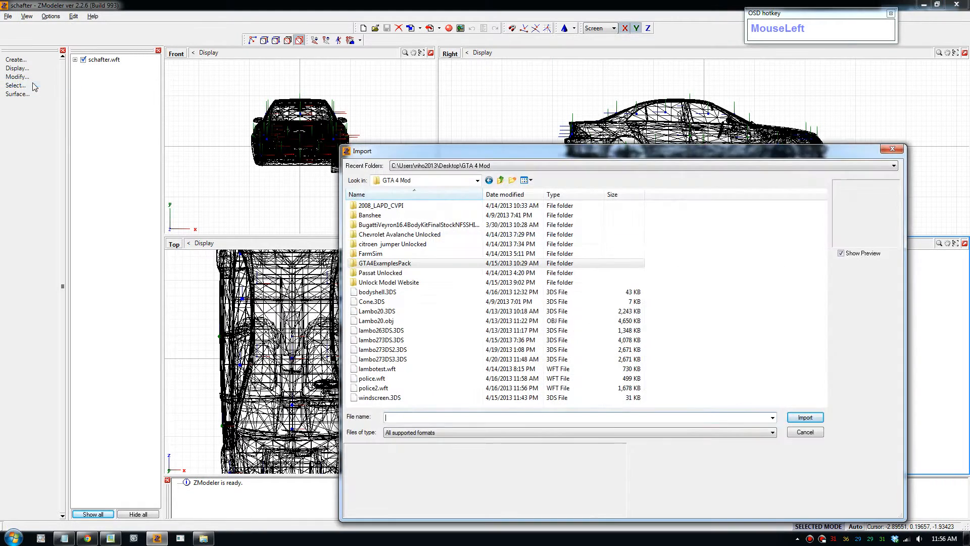
pyautogui.click(395, 360)
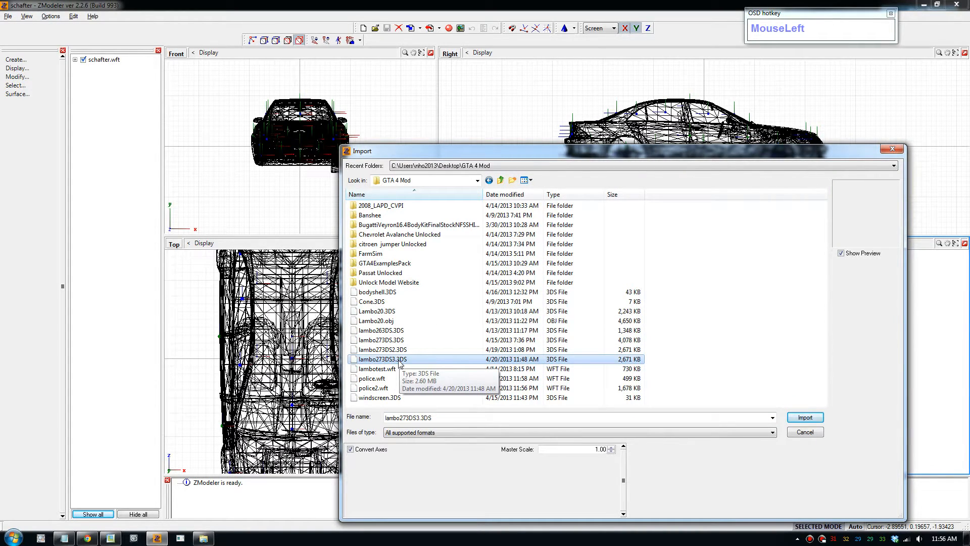
pyautogui.doubleClick(399, 360)
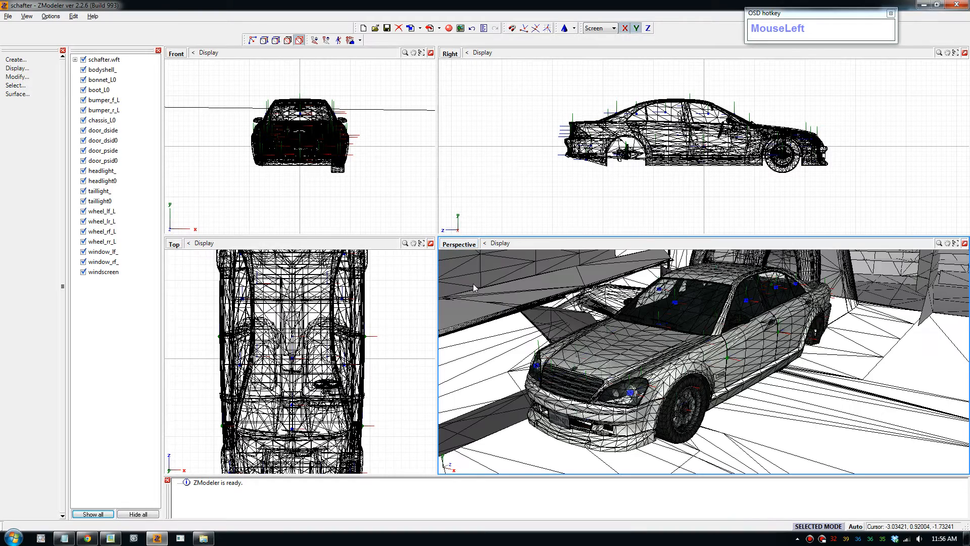
# Step: Examine the size and position of the imported Lamborghini relative to the schafter car in the Right view
pyautogui.click(647, 192)
pyautogui.scroll(-3, 649, 196)
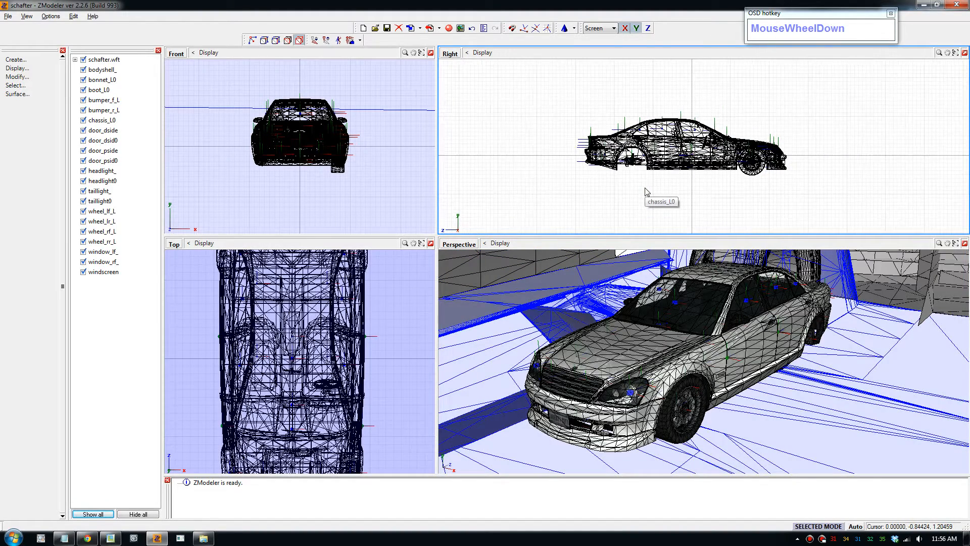
pyautogui.scroll(-5, 654, 202)
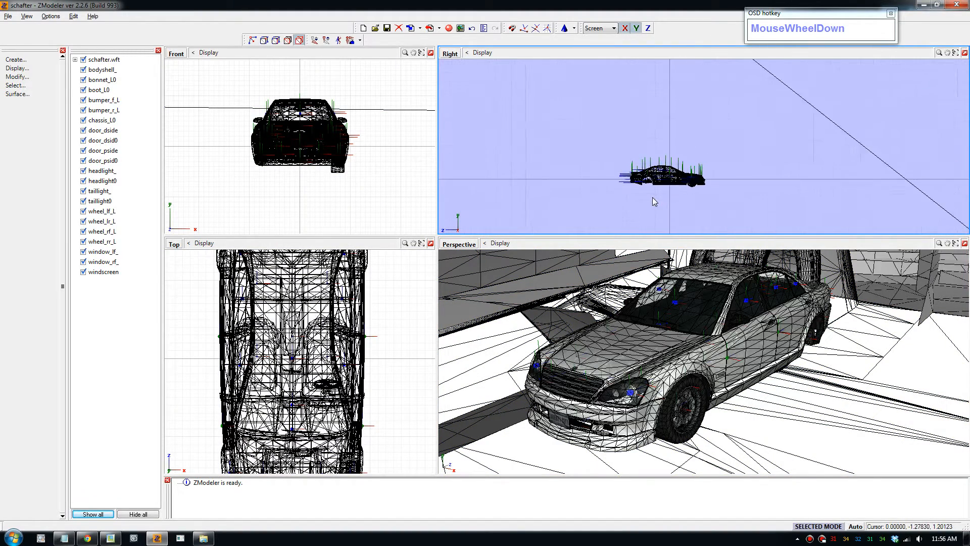
pyautogui.scroll(-5, 654, 201)
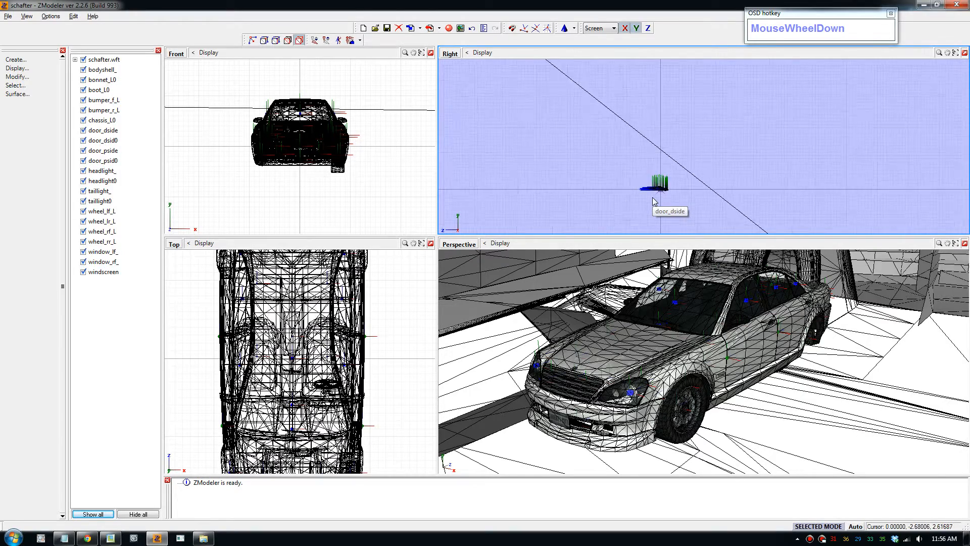
pyautogui.scroll(-5, 672, 187)
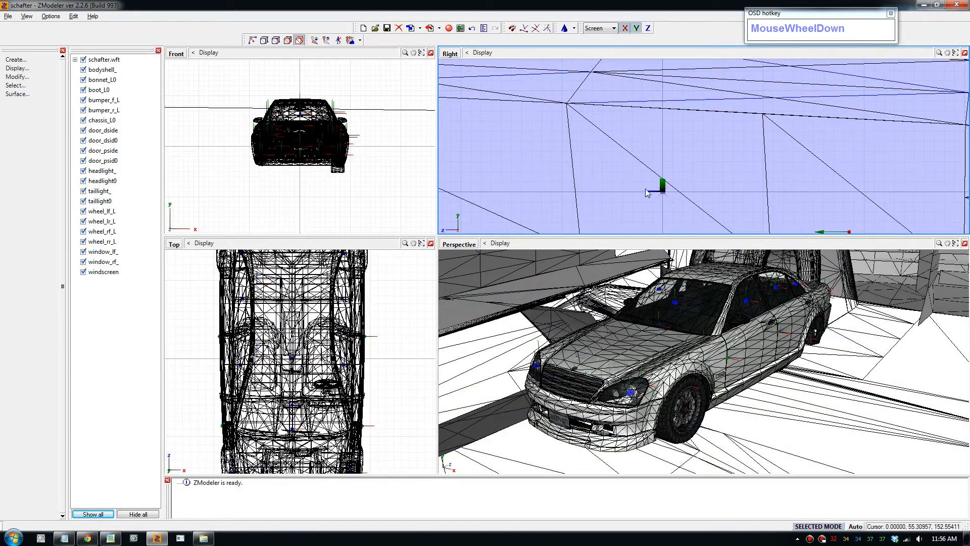
pyautogui.scroll(-6, 684, 172)
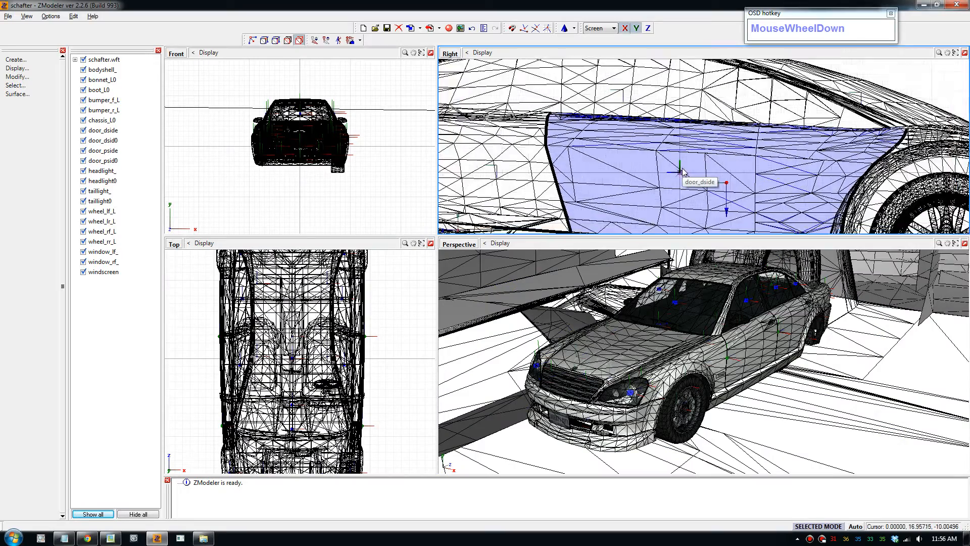
pyautogui.moveTo(684, 172); pyautogui.dragTo(677, 146, button='middle')
# Step: Hide the schafter.wft model while keeping all imported Lamborghini parts visible
pyautogui.click(112, 110)
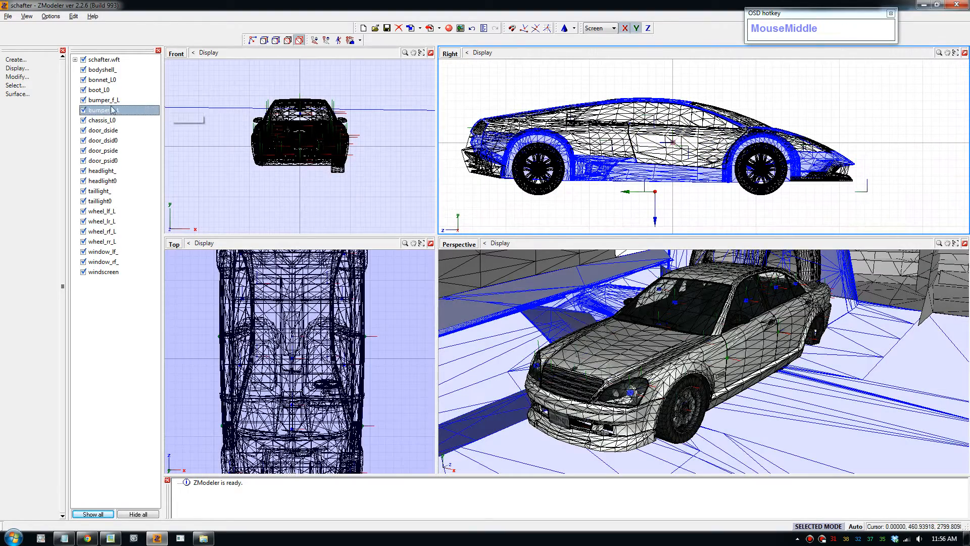
pyautogui.click(83, 60)
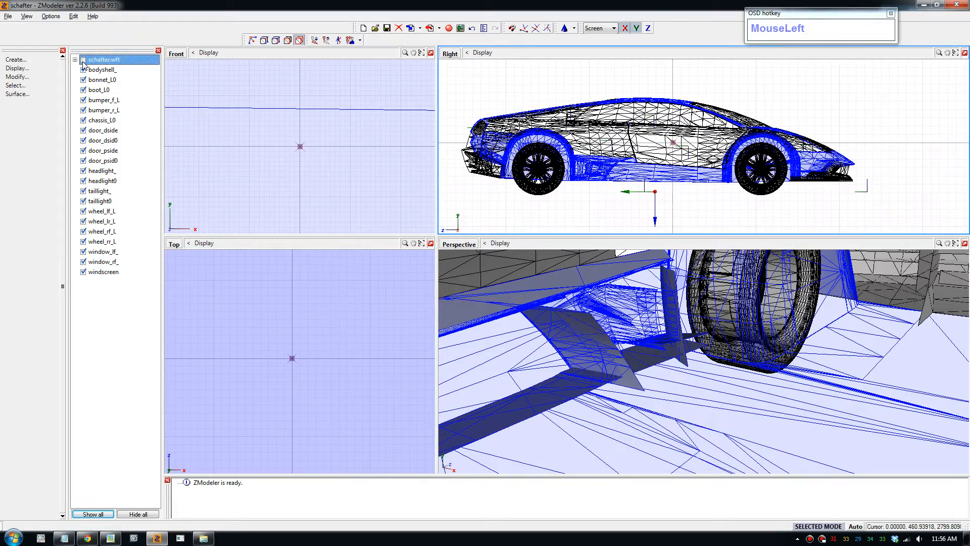
pyautogui.click(101, 80)
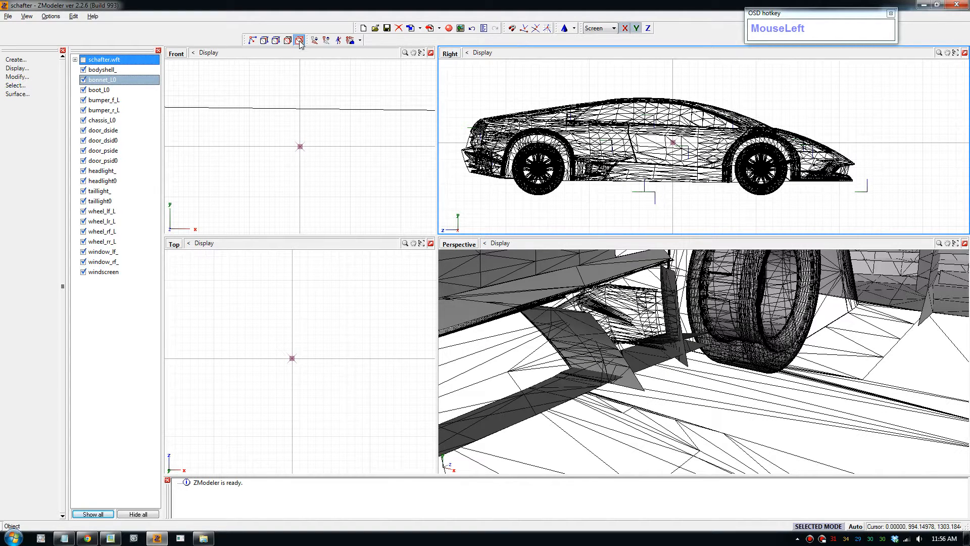
# Step: Turn on selected mode and select all the imported Lamborghini parts with a rectangular selection in the Right view
pyautogui.click(818, 527)
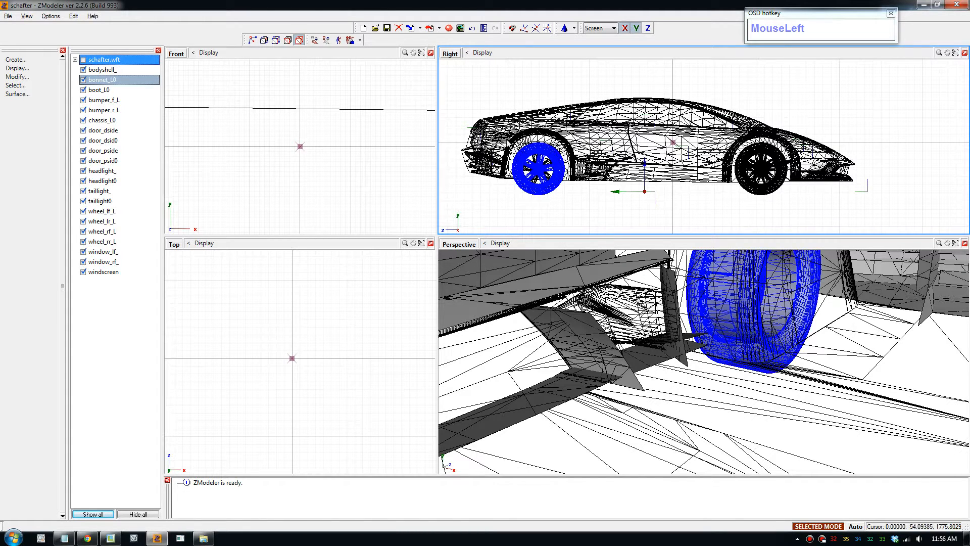
pyautogui.click(15, 85)
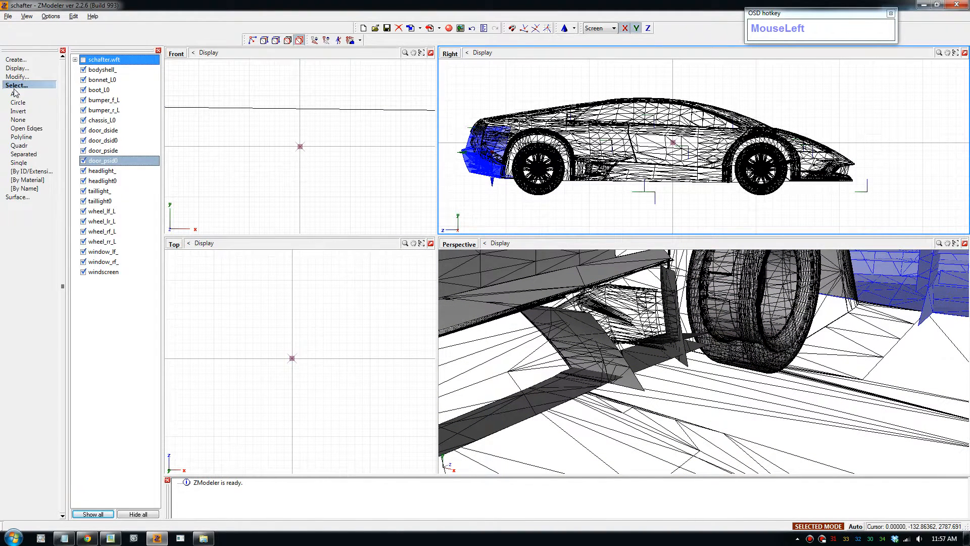
pyautogui.click(17, 119)
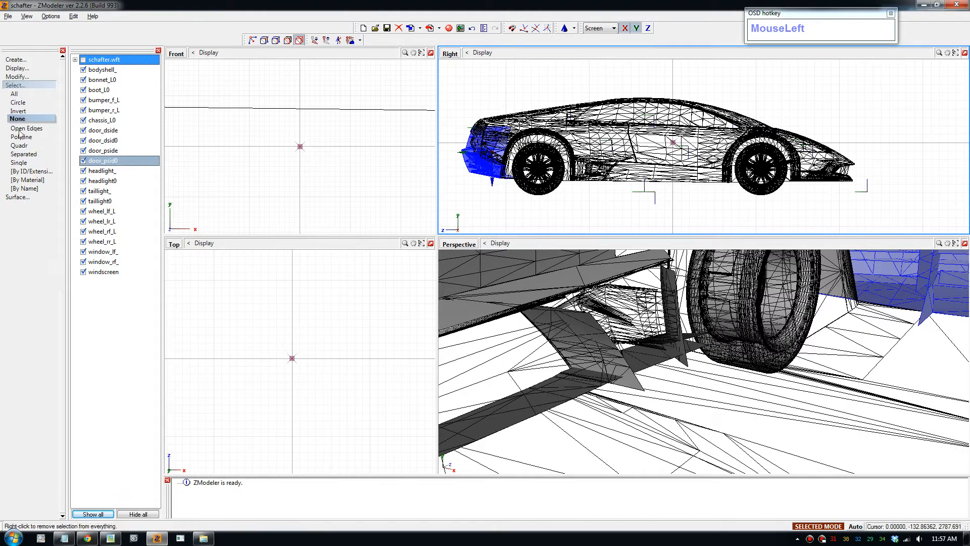
pyautogui.click(18, 162)
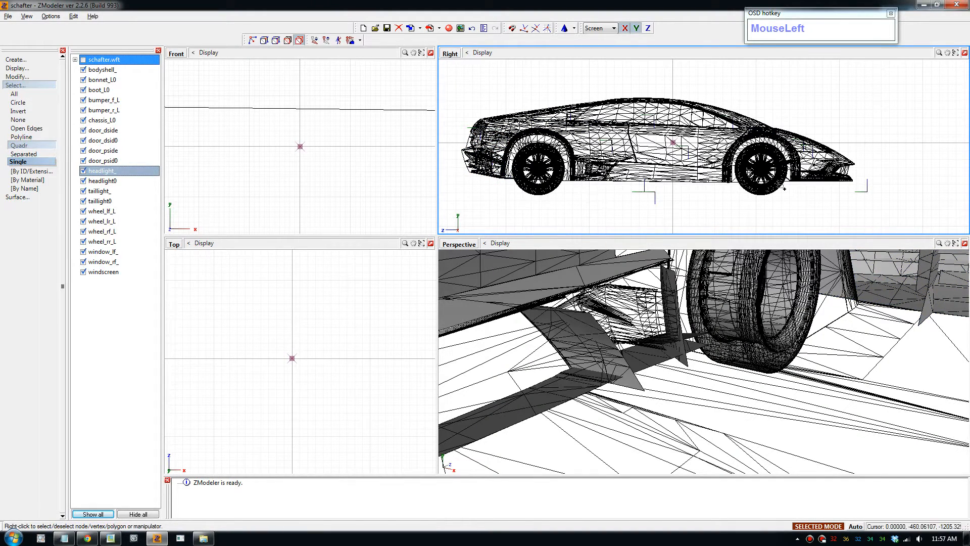
pyautogui.rightClick(451, 75)
pyautogui.moveTo(628, 187); pyautogui.dragTo(900, 230, button='right')
pyautogui.scroll(-3, 756, 169)
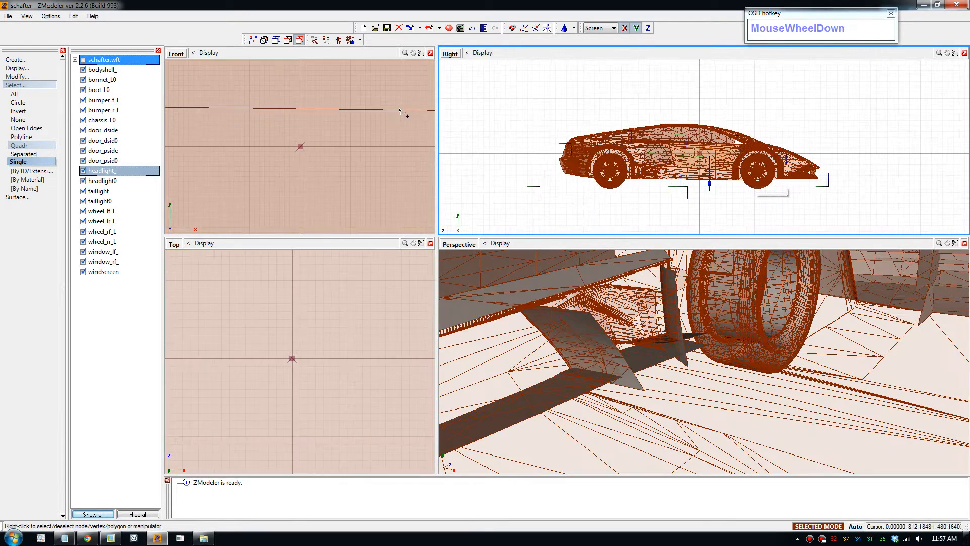
pyautogui.moveTo(474, 69); pyautogui.dragTo(844, 207, button='right')
pyautogui.moveTo(475, 82); pyautogui.dragTo(907, 229, button='right')
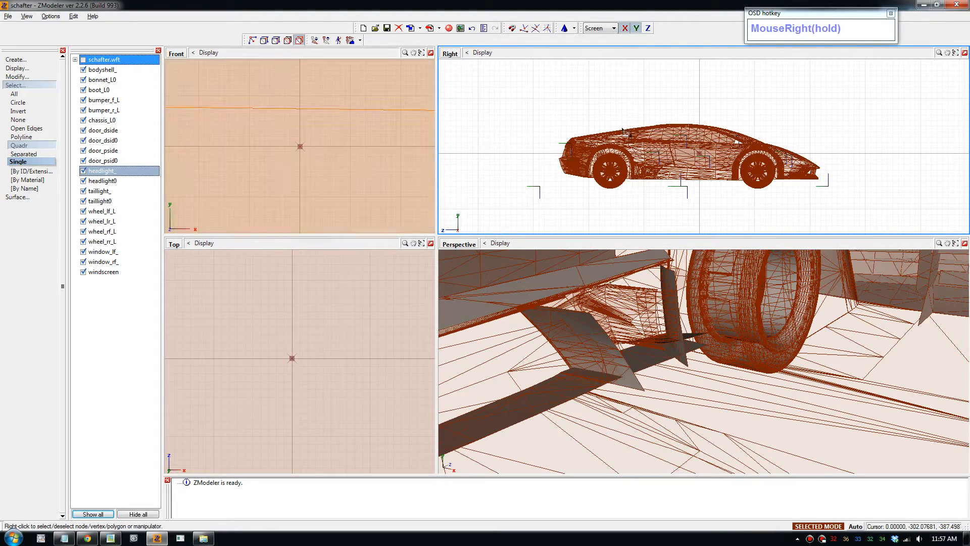
pyautogui.moveTo(450, 63); pyautogui.dragTo(868, 219, button='right')
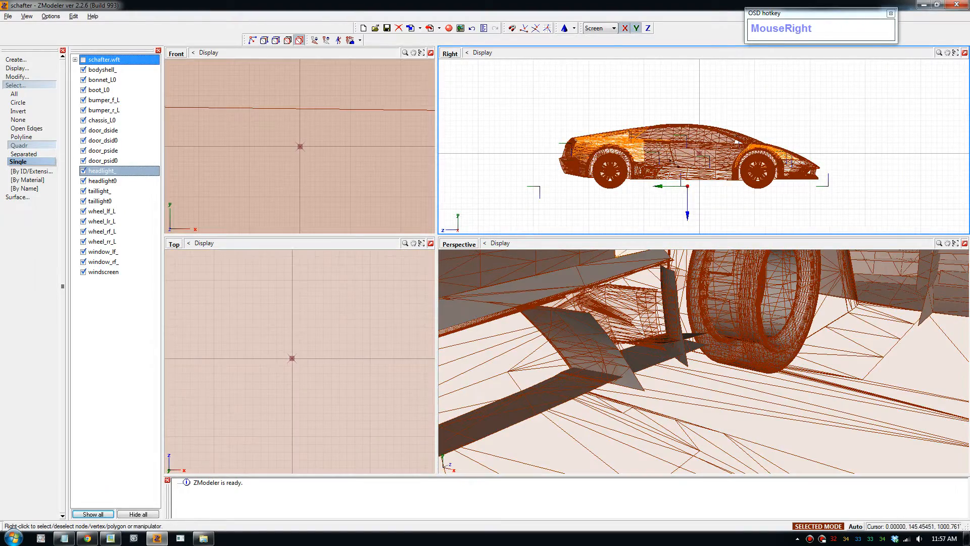
pyautogui.scroll(3, 670, 161)
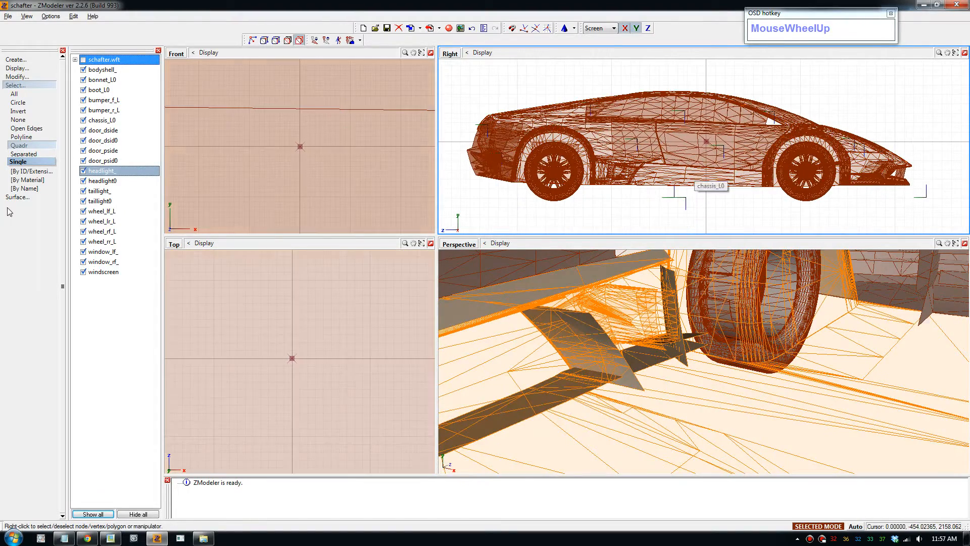
# Step: Scale the selected Lamborghini parts to 5% on the X, Y and Z axes using exact values
pyautogui.click(17, 76)
pyautogui.click(17, 215)
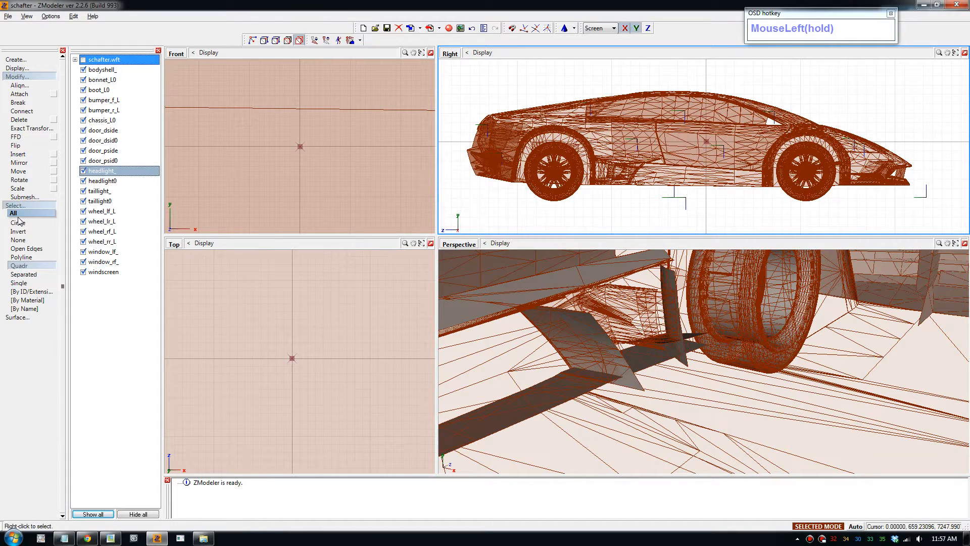
pyautogui.click(46, 190)
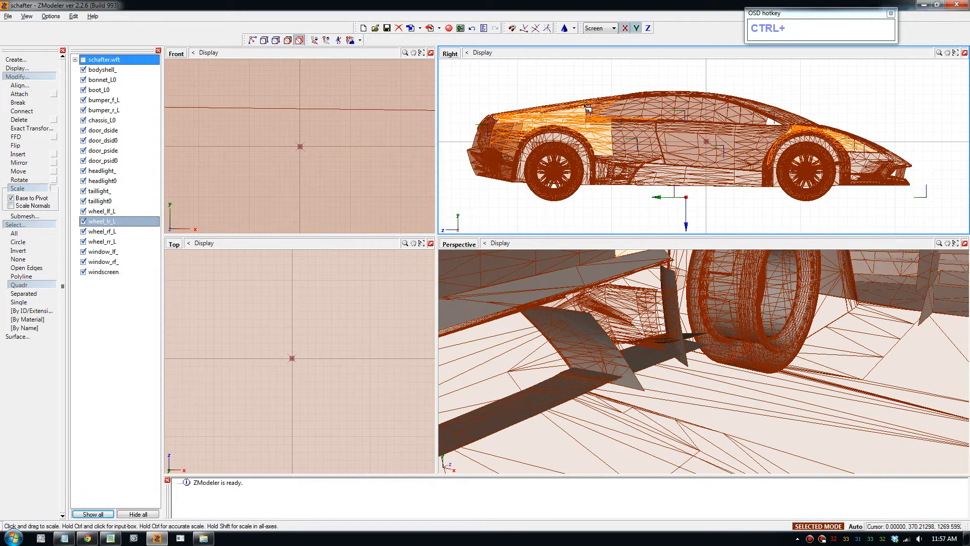
pyautogui.keyDown('ctrl'); pyautogui.click(553, 100); pyautogui.keyUp('ctrl')
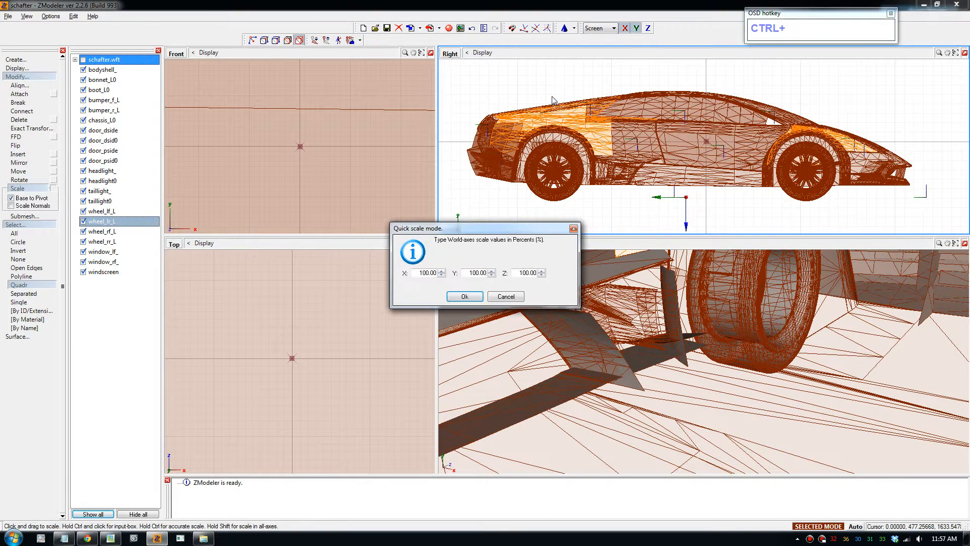
pyautogui.moveTo(421, 273); pyautogui.dragTo(436, 245)
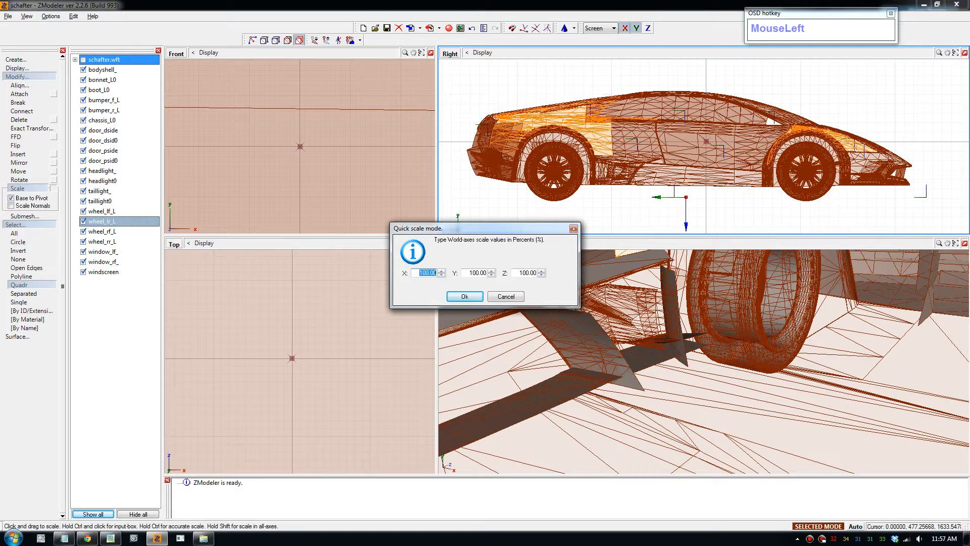
pyautogui.write('5')
pyautogui.moveTo(471, 272); pyautogui.dragTo(545, 275)
pyautogui.write('5')
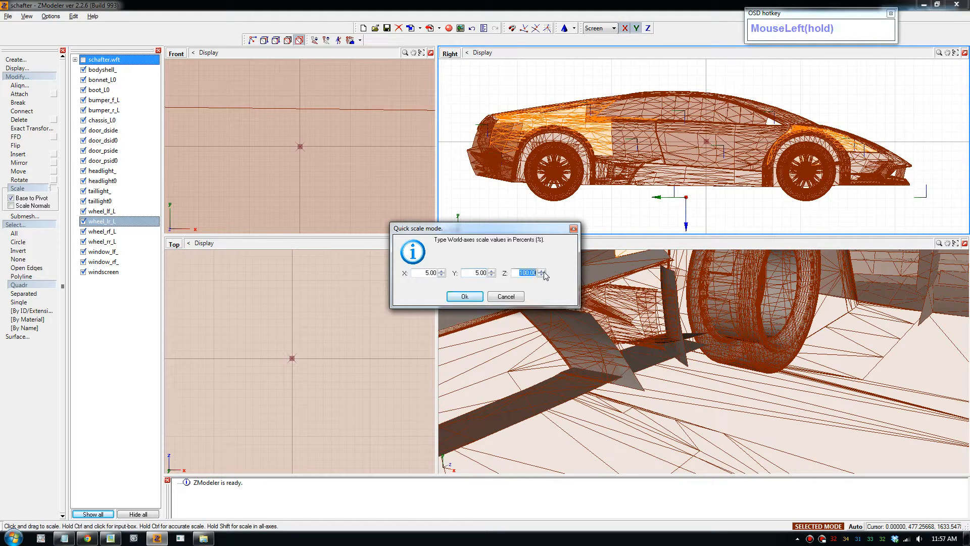
pyautogui.write('5')
pyautogui.click(465, 296)
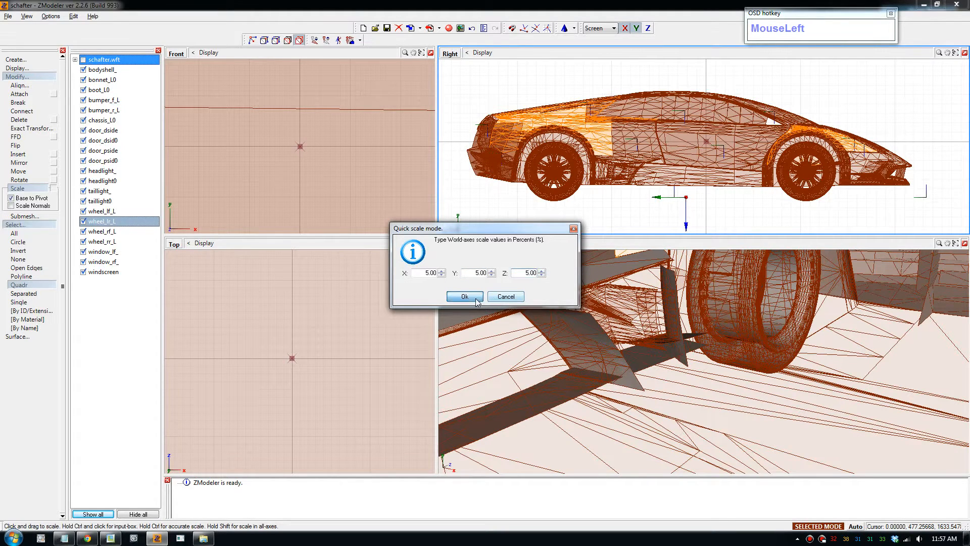
# Step: Frame the scaled Lamborghini in the Right view to check its size
pyautogui.click(955, 54)
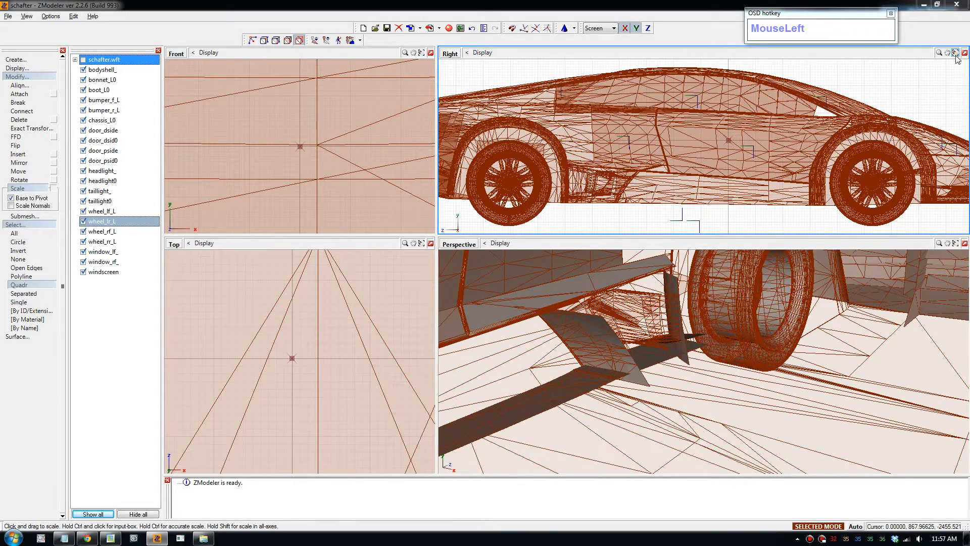
pyautogui.scroll(-1, 116, 152)
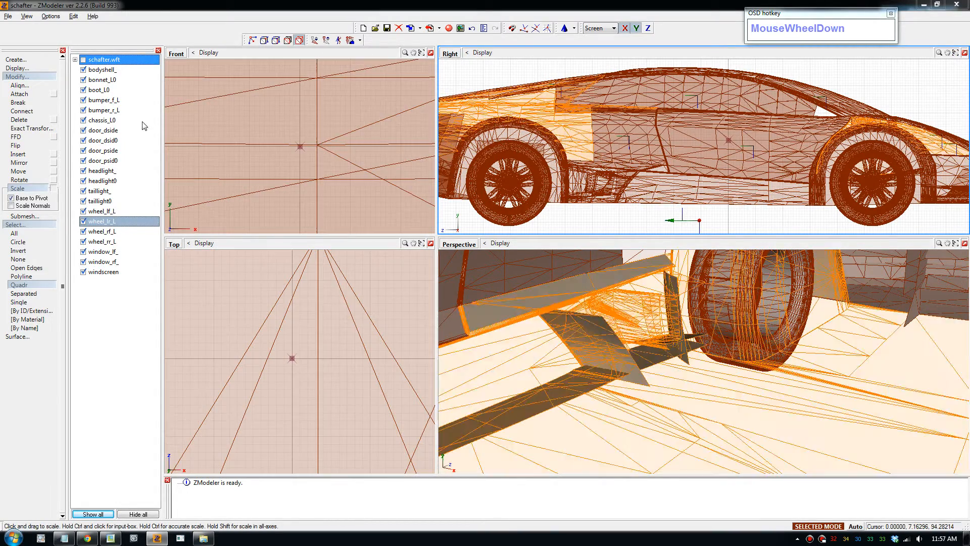
pyautogui.click(102, 70)
pyautogui.click(714, 37)
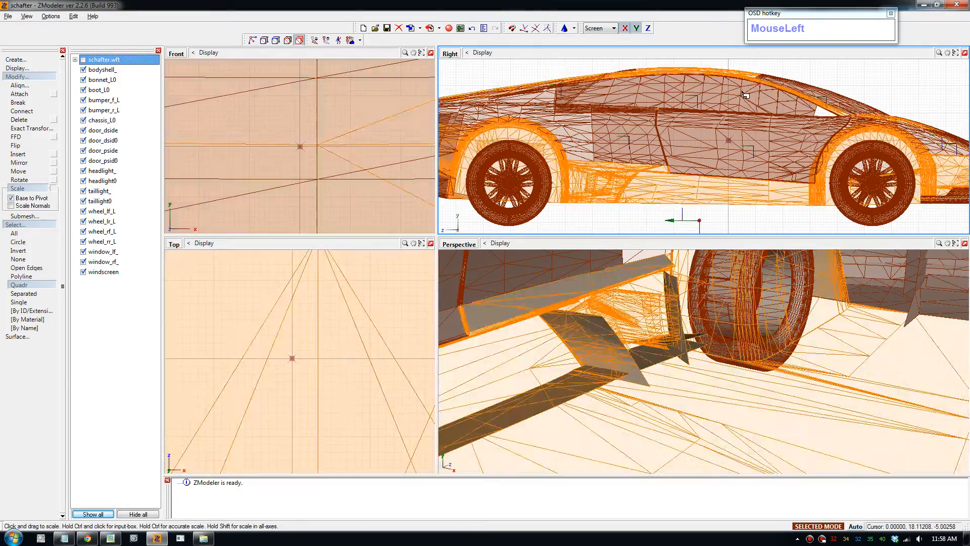
# Step: Unhide the schafter.wft model and fit the Perspective, Top and Front views to compare it with the Lamborghini
pyautogui.scroll(-2, 742, 93)
pyautogui.scroll(-1, 744, 94)
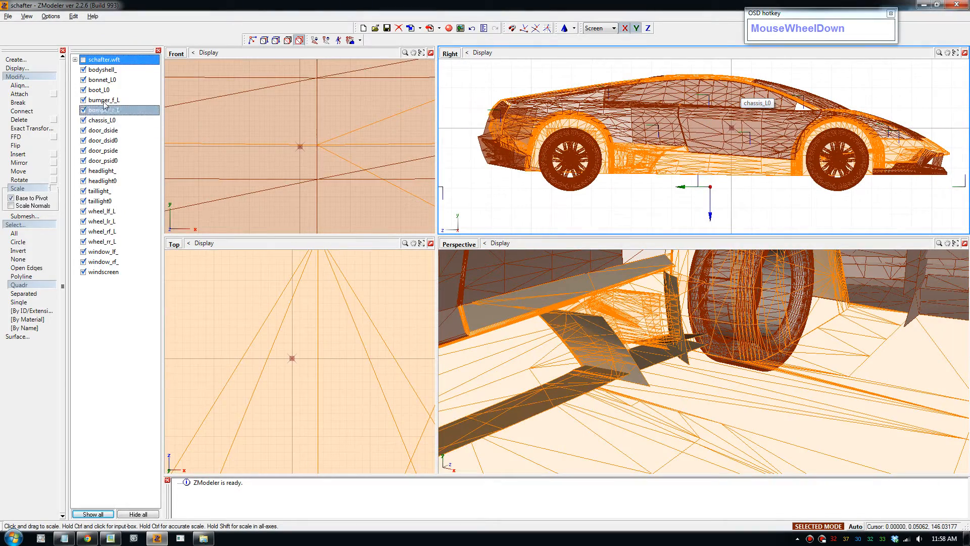
pyautogui.click(84, 61)
pyautogui.click(84, 60)
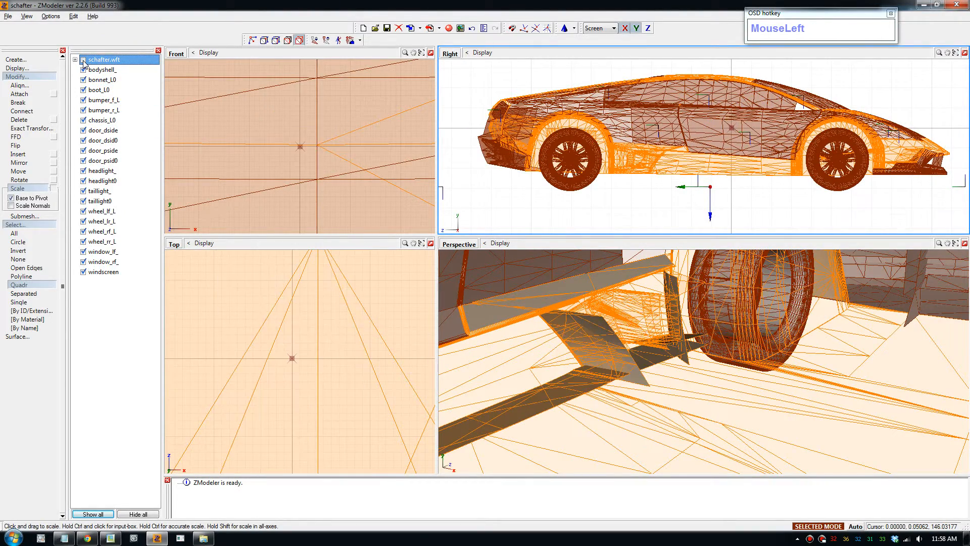
pyautogui.click(84, 61)
pyautogui.scroll(-1, 759, 138)
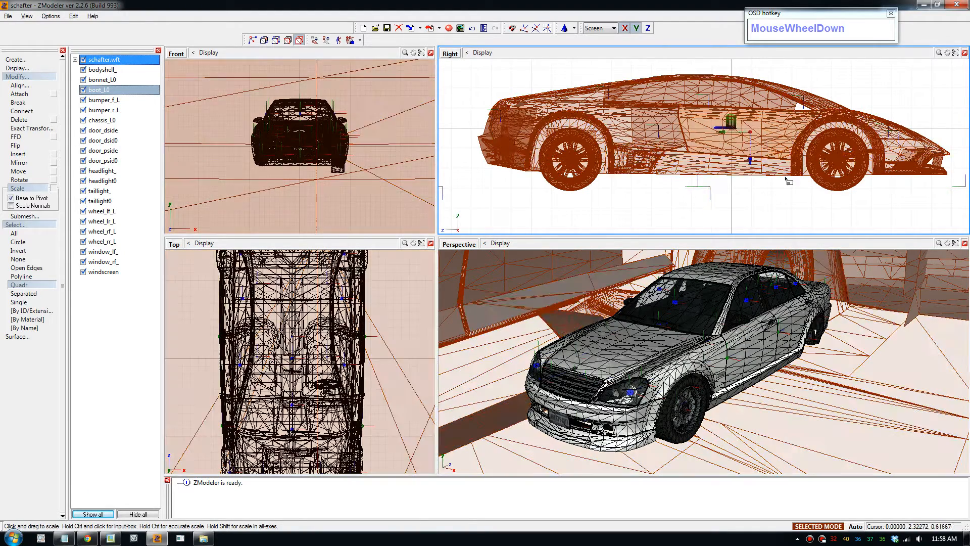
pyautogui.click(955, 244)
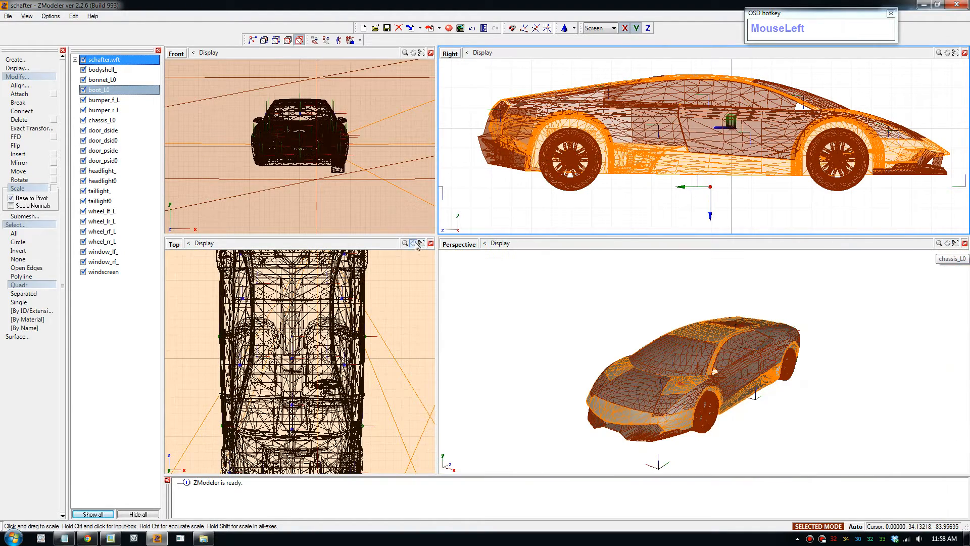
pyautogui.click(421, 244)
pyautogui.click(421, 52)
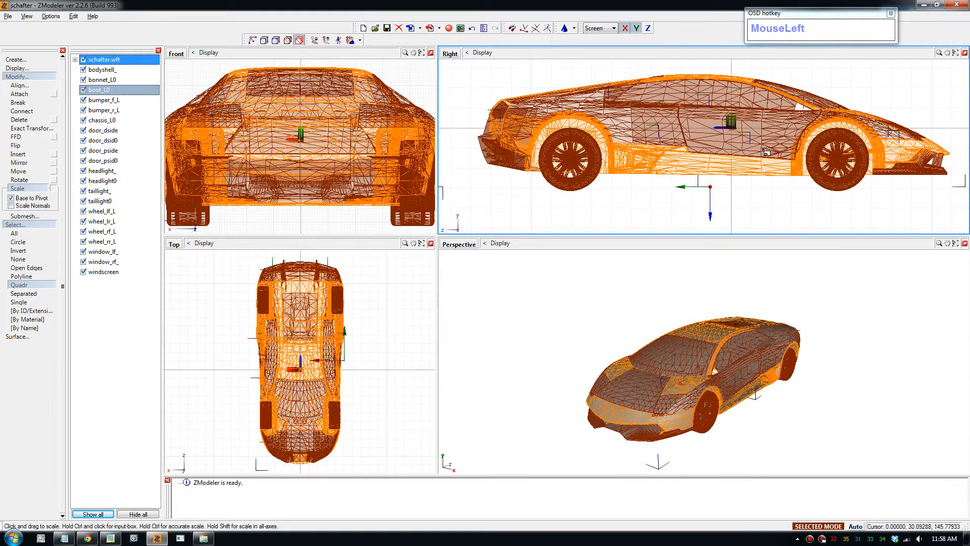
# Step: Scale the selected Lamborghini parts to 10% on the X, Y and Z axes using exact values
pyautogui.moveTo(753, 137); pyautogui.dragTo(729, 150, button='middle')
pyautogui.scroll(-2, 729, 149)
pyautogui.scroll(1, 729, 150)
pyautogui.press('ctrl')
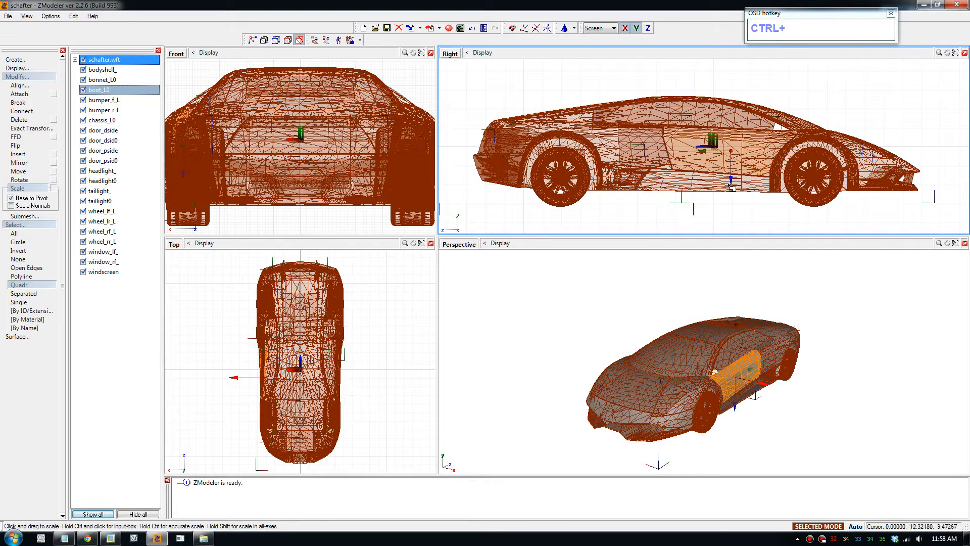
pyautogui.keyDown('ctrl'); pyautogui.click(668, 212); pyautogui.keyUp('ctrl')
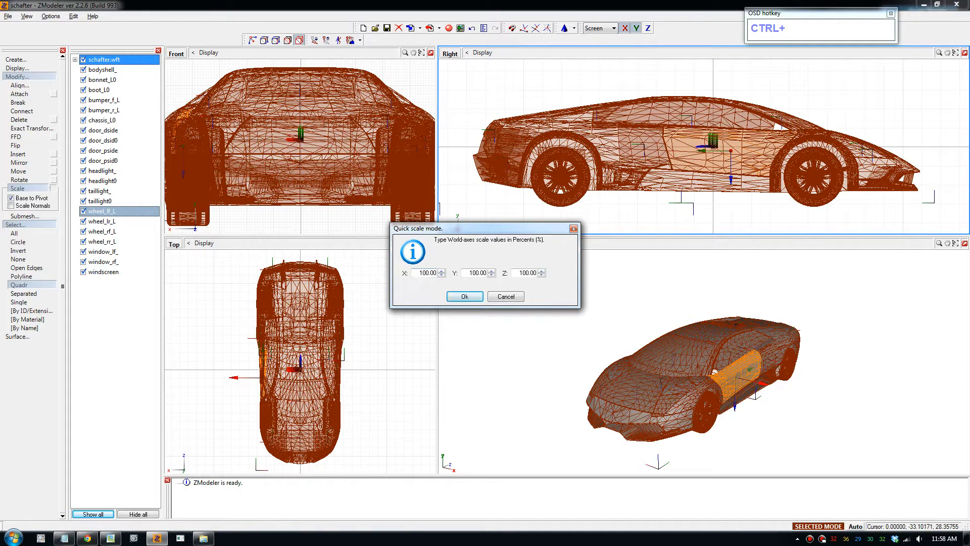
pyautogui.moveTo(421, 272); pyautogui.dragTo(478, 273)
pyautogui.write('10')
pyautogui.write('10')
pyautogui.click(520, 273)
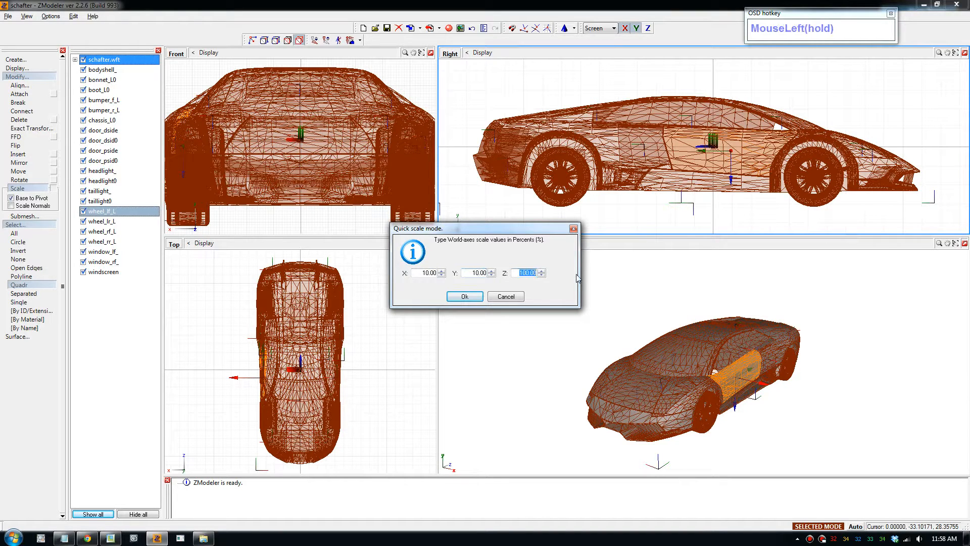
pyautogui.write('10')
pyautogui.click(478, 293)
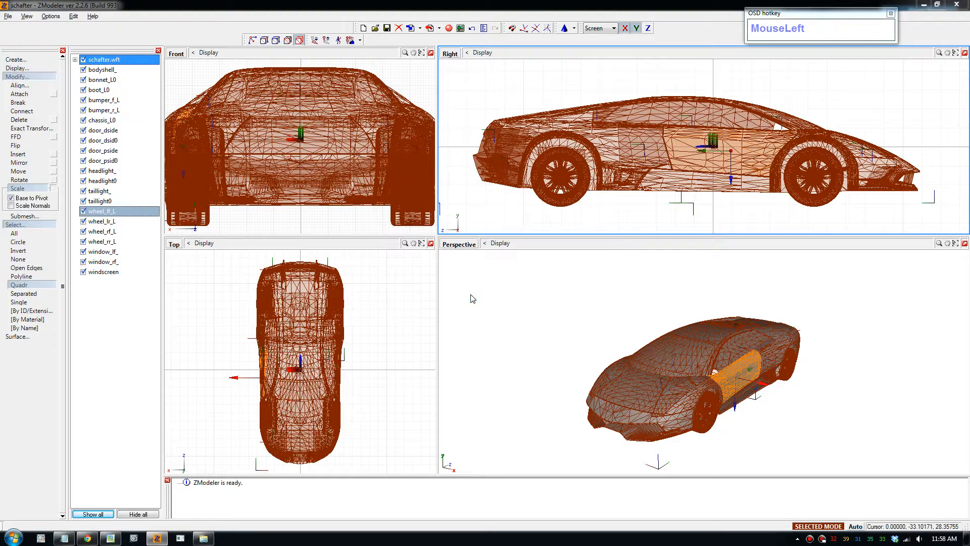
# Step: Scale the selected Lamborghini parts to 40% on the X, Y and Z axes using exact values
pyautogui.click(955, 52)
pyautogui.scroll(-1, 862, 97)
pyautogui.scroll(-1, 860, 95)
pyautogui.click(860, 95)
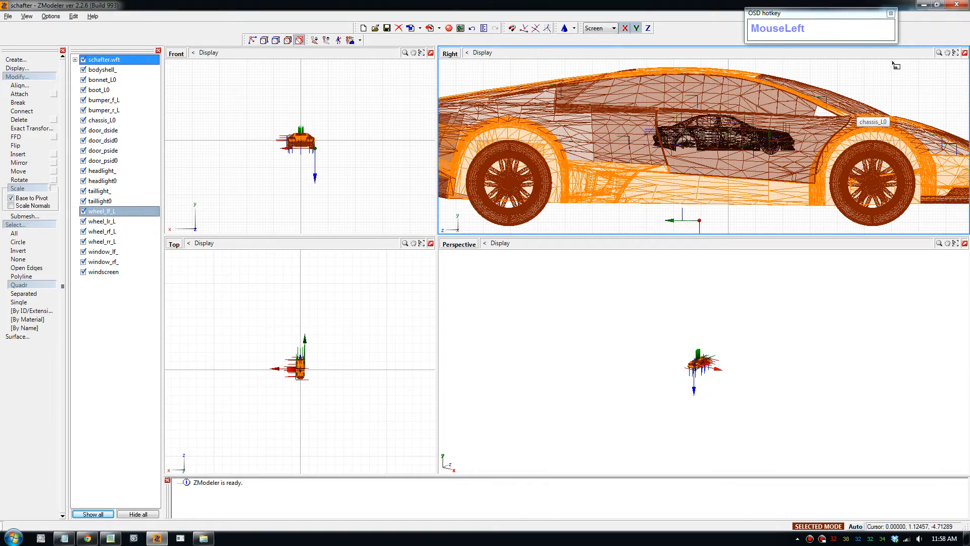
pyautogui.scroll(-3, 879, 86)
pyautogui.moveTo(867, 98); pyautogui.dragTo(790, 121, button='middle')
pyautogui.scroll(-1, 791, 122)
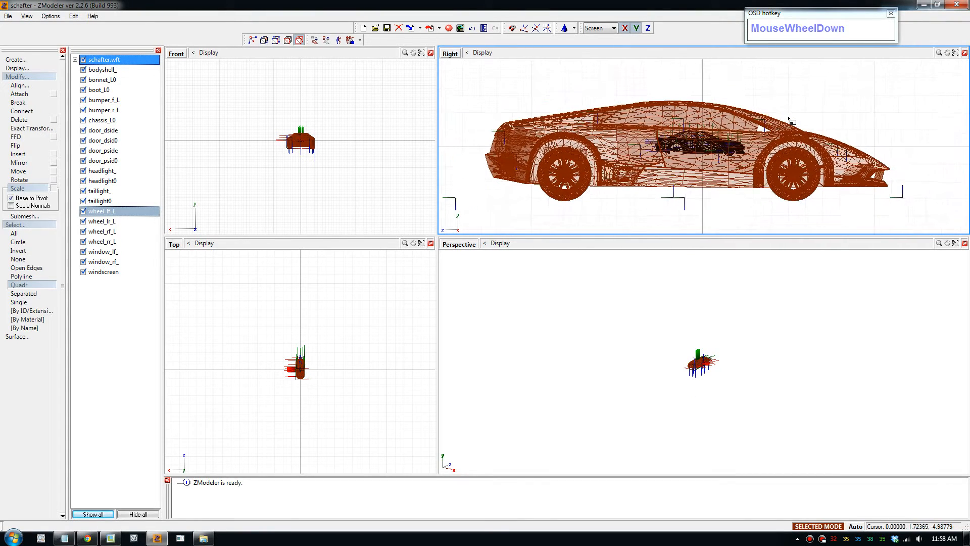
pyautogui.keyDown('ctrl'); pyautogui.click(556, 229); pyautogui.keyUp('ctrl')
pyautogui.click(420, 272)
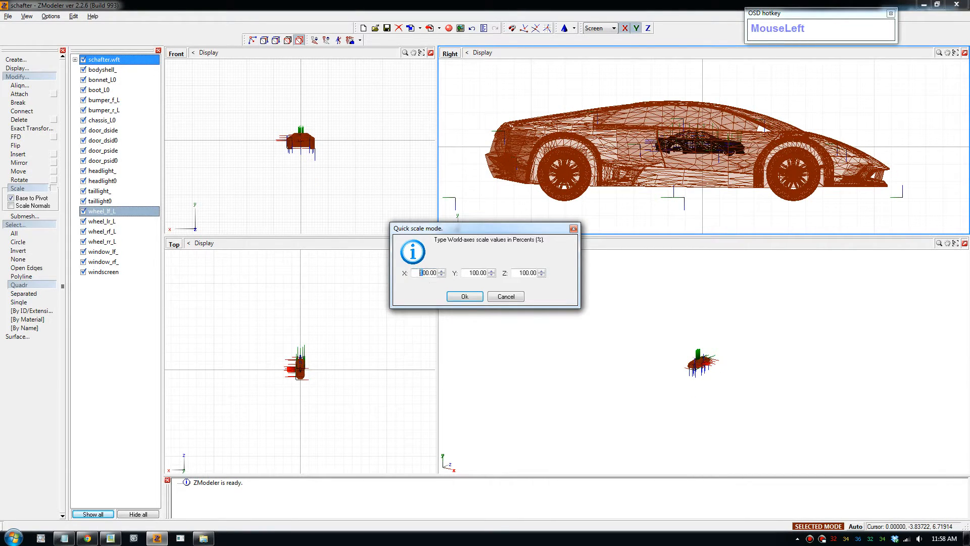
pyautogui.write('40')
pyautogui.click(470, 273)
pyautogui.write('40')
pyautogui.click(520, 273)
pyautogui.write('4')
pyautogui.click(467, 298)
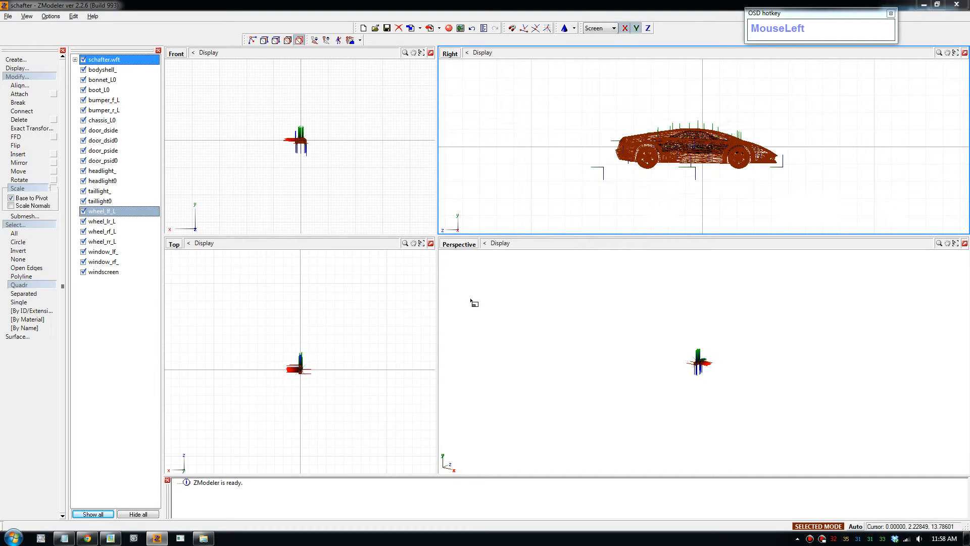
# Step: Scale the selected Lamborghini parts to 50% on the X, Y and Z axes using exact values
pyautogui.scroll(-3, 769, 117)
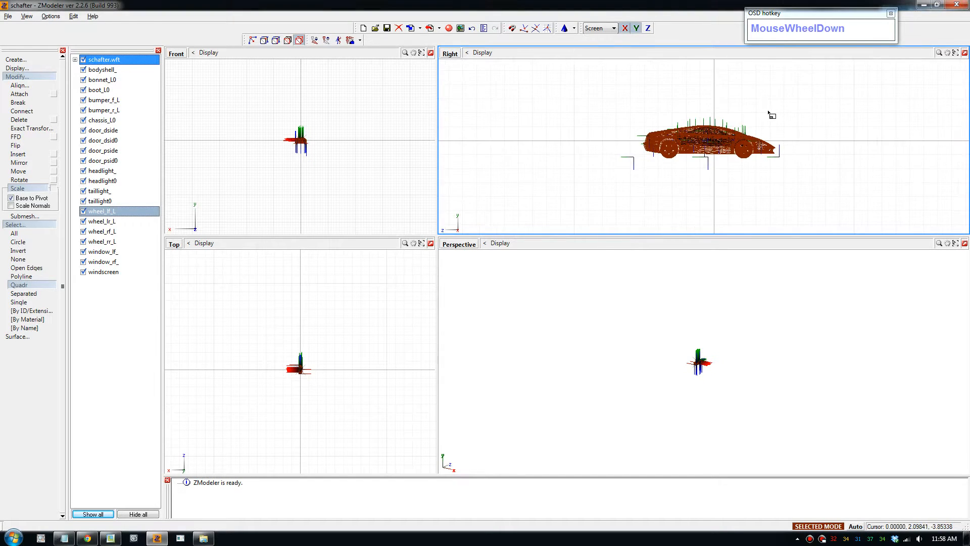
pyautogui.moveTo(784, 150); pyautogui.dragTo(735, 156, button='middle')
pyautogui.scroll(-1, 735, 157)
pyautogui.scroll(4, 693, 159)
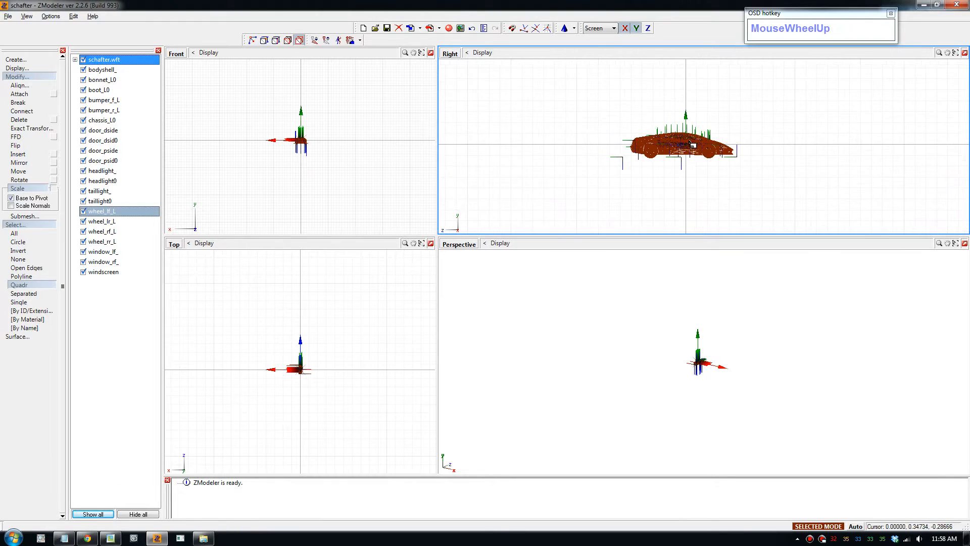
pyautogui.scroll(2, 693, 160)
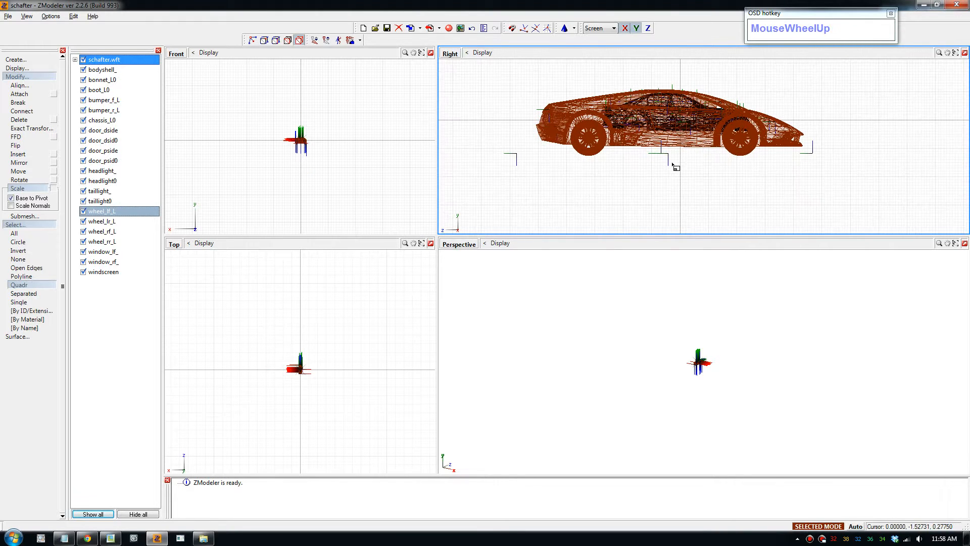
pyautogui.moveTo(671, 162); pyautogui.dragTo(706, 160, button='middle')
pyautogui.scroll(1, 706, 160)
pyautogui.scroll(2, 706, 160)
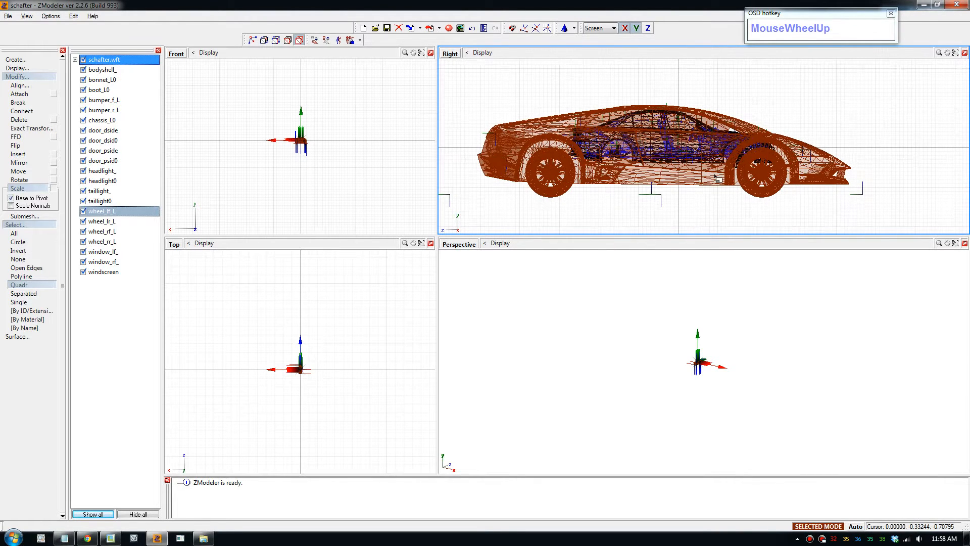
pyautogui.keyDown('ctrl'); pyautogui.click(697, 214); pyautogui.keyUp('ctrl')
pyautogui.moveTo(421, 273); pyautogui.dragTo(419, 273)
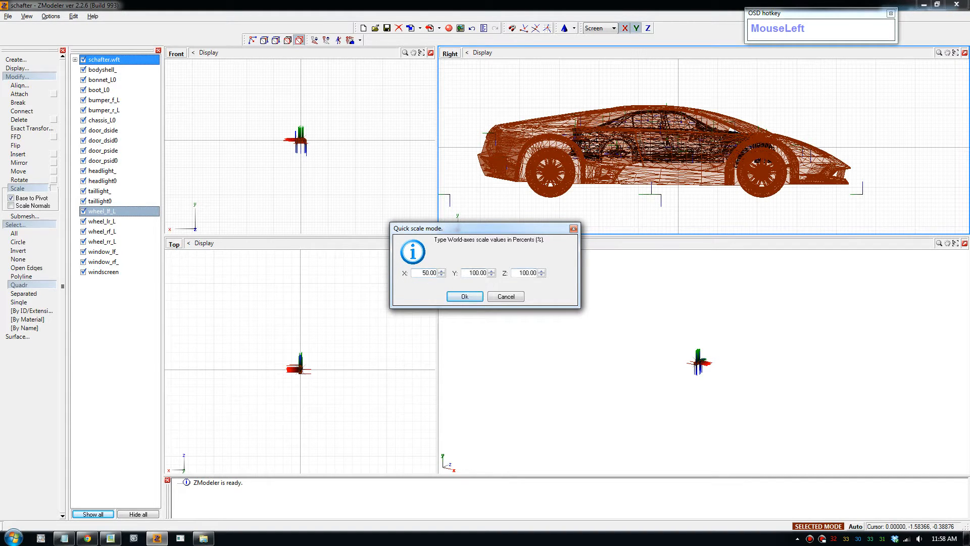
pyautogui.write('50')
pyautogui.moveTo(519, 272); pyautogui.dragTo(562, 273)
pyautogui.write('50')
pyautogui.click(465, 296)
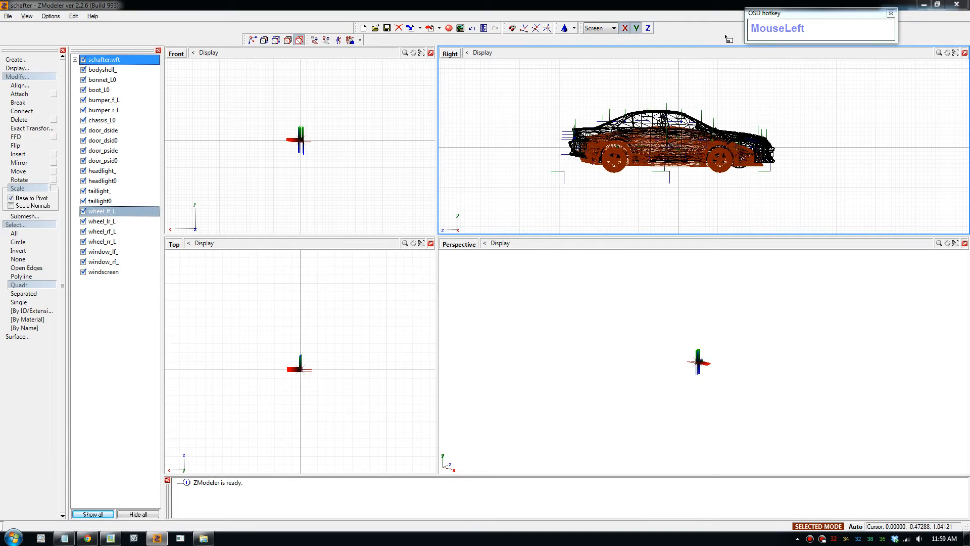
# Step: Move the Lamborghini parts slightly up and forward in the Right view to line them up with the schafter body
pyautogui.moveTo(664, 145); pyautogui.dragTo(628, 163, button='middle')
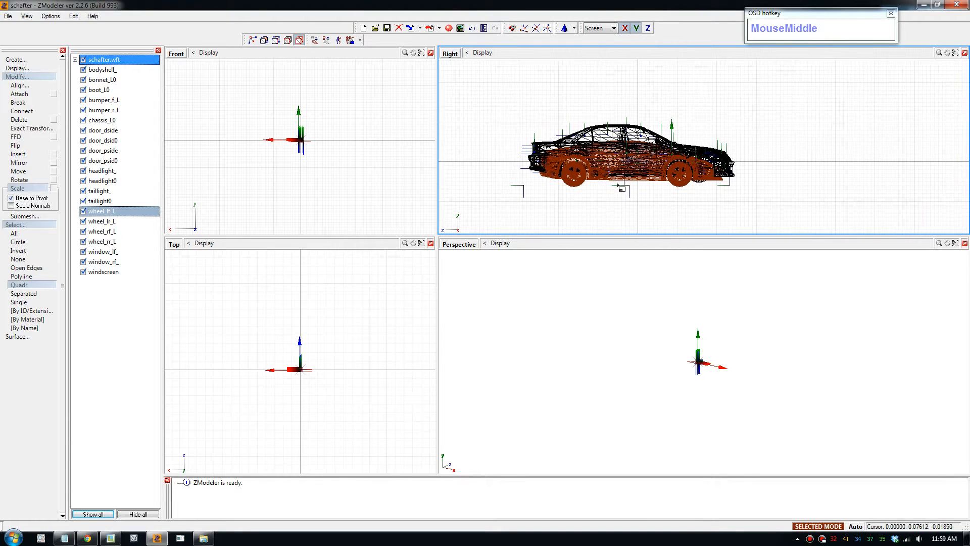
pyautogui.scroll(-1, 628, 163)
pyautogui.scroll(1, 628, 162)
pyautogui.scroll(3, 629, 164)
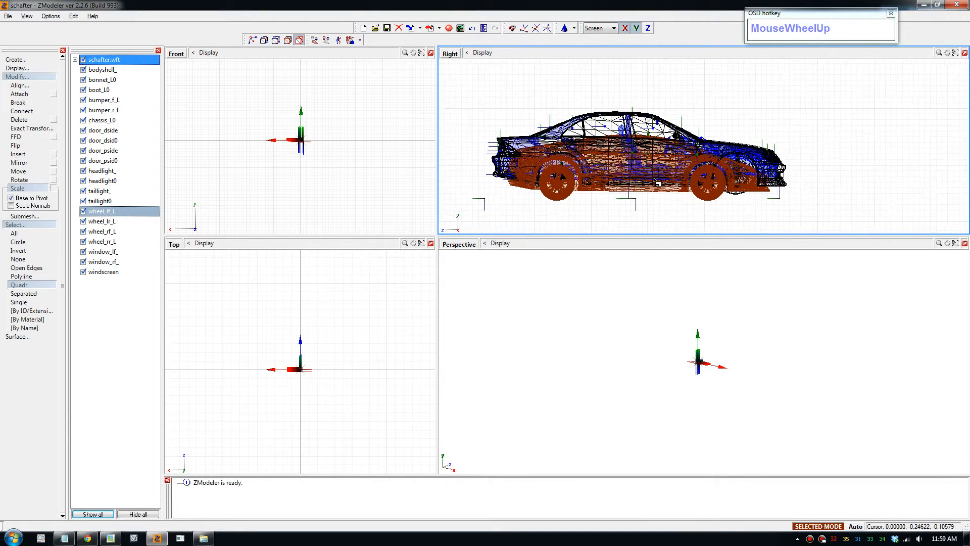
pyautogui.moveTo(649, 190); pyautogui.dragTo(675, 171, button='middle')
pyautogui.click(101, 241)
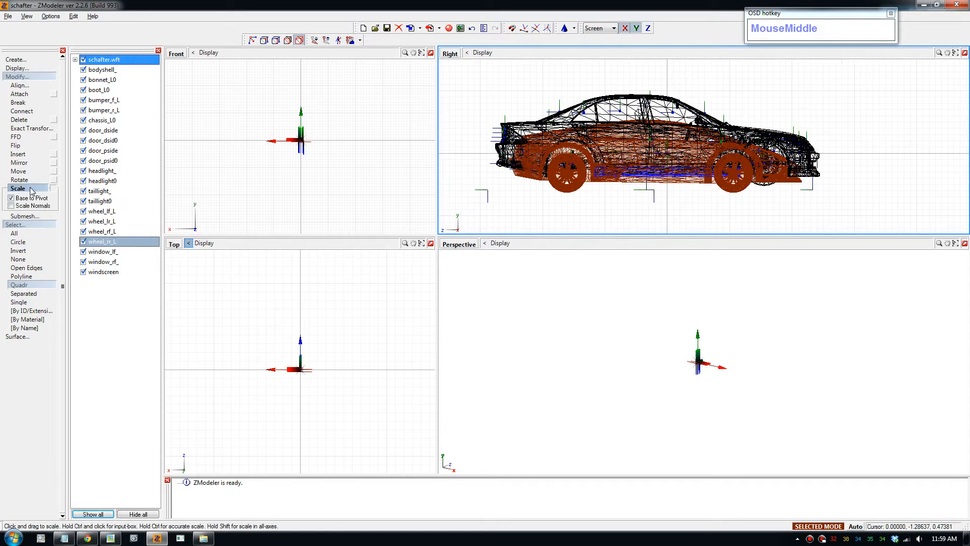
pyautogui.click(23, 190)
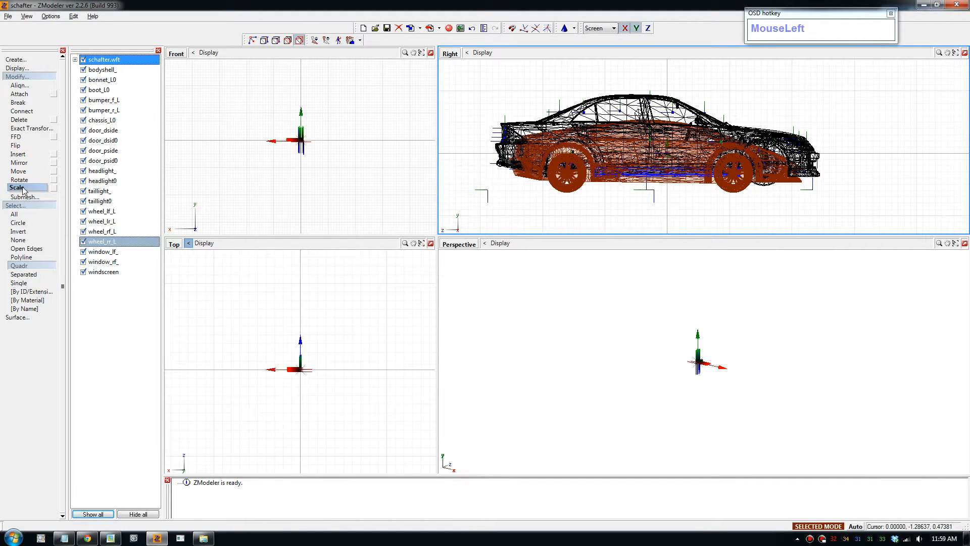
pyautogui.click(25, 172)
pyautogui.click(103, 180)
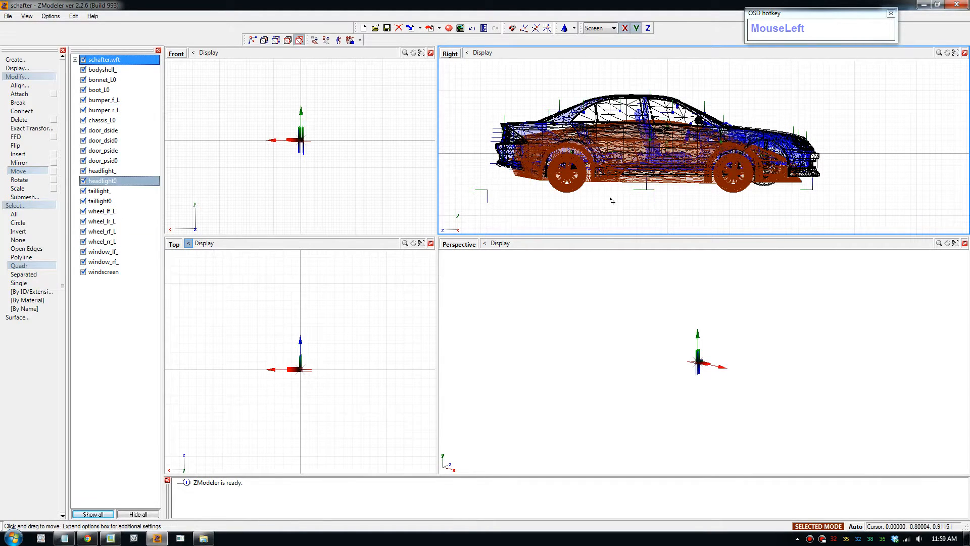
pyautogui.moveTo(614, 194); pyautogui.dragTo(629, 184)
pyautogui.click(178, 186)
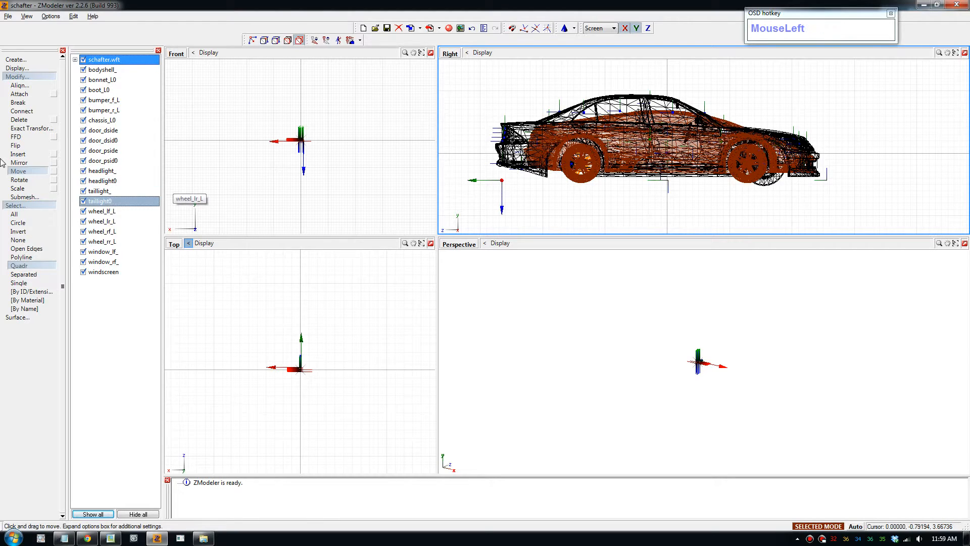
# Step: Enlarge the selected Lamborghini parts to 115% using exact scale values
pyautogui.click(26, 180)
pyautogui.click(18, 188)
pyautogui.click(617, 194)
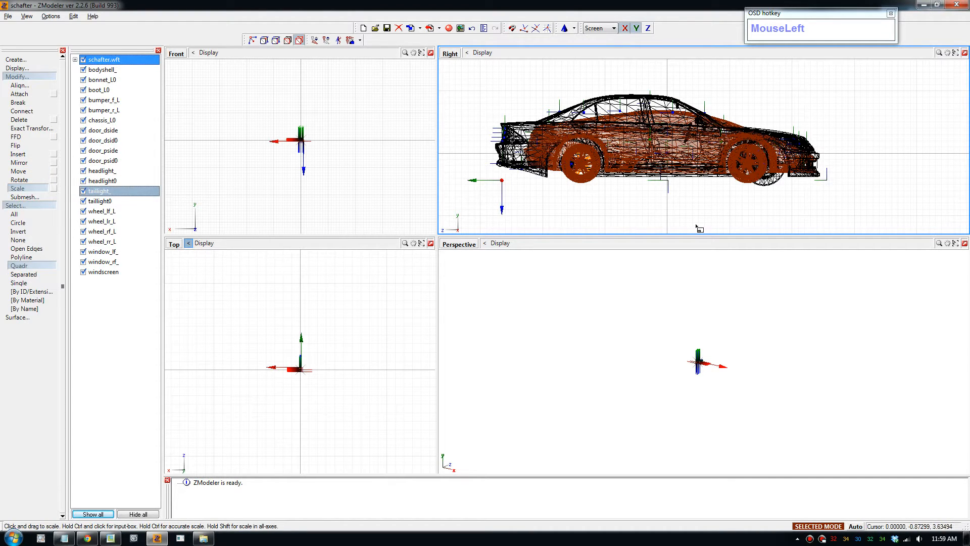
pyautogui.keyDown('ctrl'); pyautogui.click(617, 194); pyautogui.keyUp('ctrl')
pyautogui.click(421, 273)
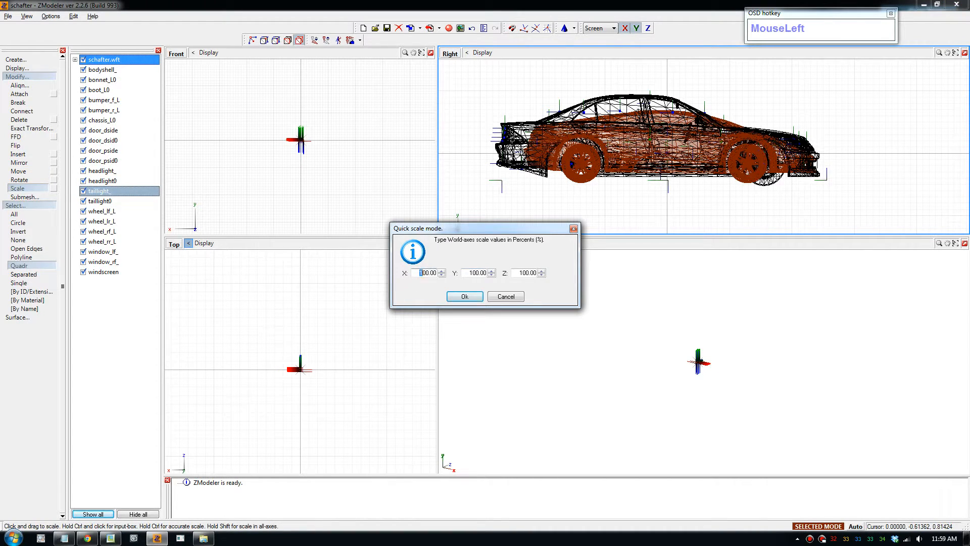
pyautogui.write('110100')
pyautogui.moveTo(488, 272); pyautogui.dragTo(526, 273)
pyautogui.write('115')
pyautogui.write('1')
pyautogui.click(465, 296)
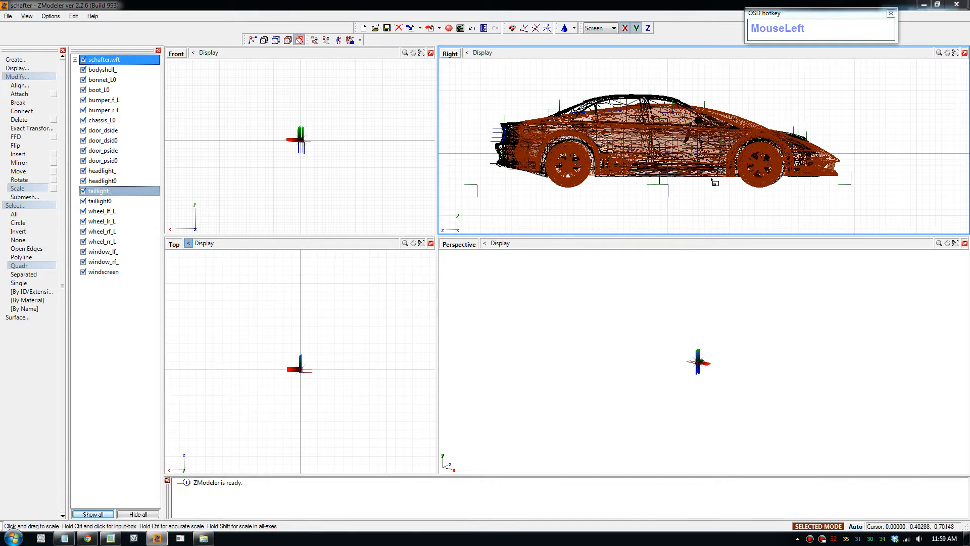
# Step: Fit the Front, Top and Perspective views to compare the Lamborghini's proportions with the schafter
pyautogui.click(421, 52)
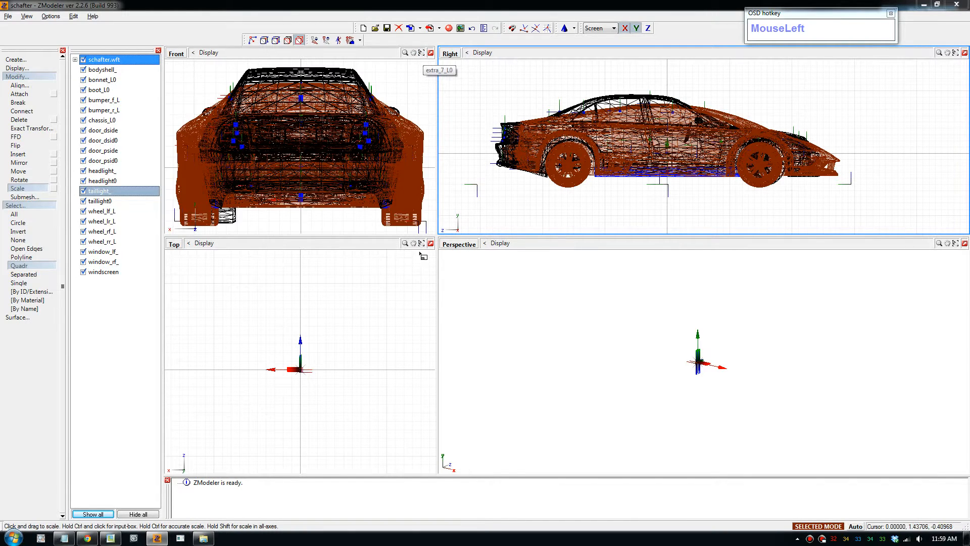
pyautogui.click(421, 244)
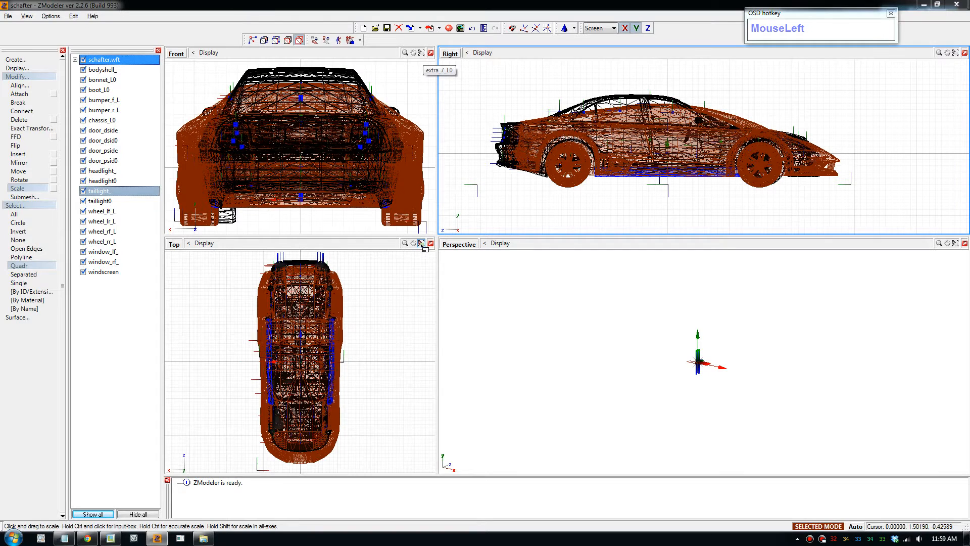
pyautogui.click(954, 243)
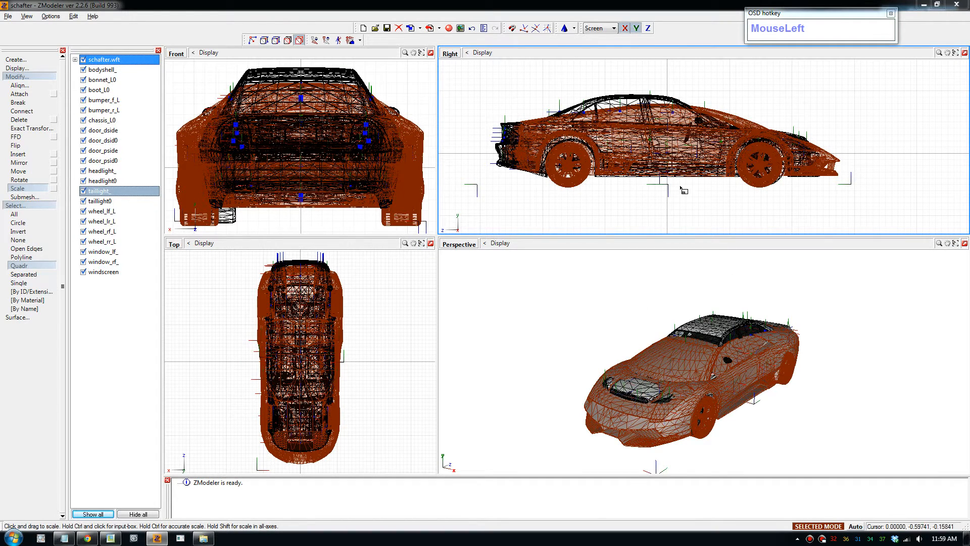
# Step: Move the Lamborghini parts slightly rearward in the Right view to match the schafter's position
pyautogui.moveTo(697, 186); pyautogui.dragTo(690, 176)
pyautogui.hotkey('ctrl', 'z')
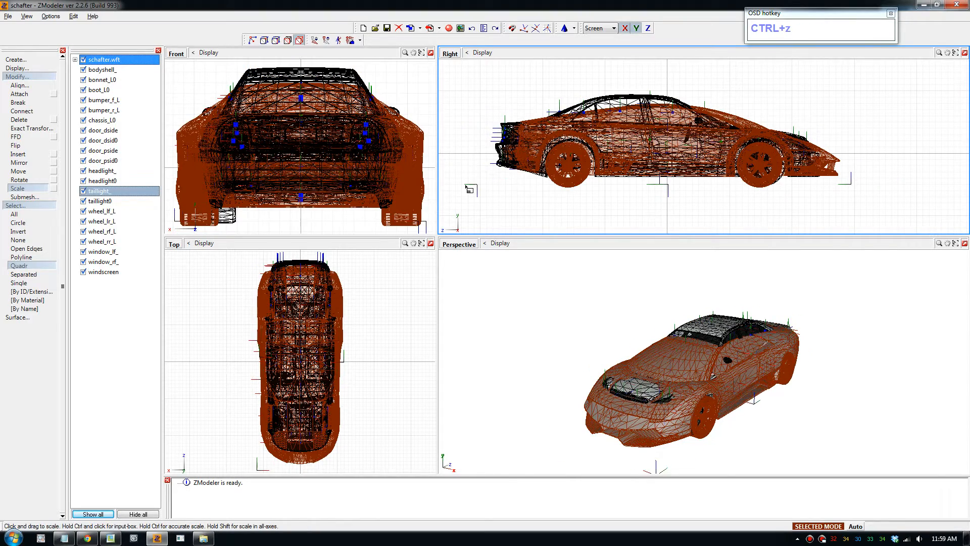
pyautogui.click(99, 118)
pyautogui.click(18, 170)
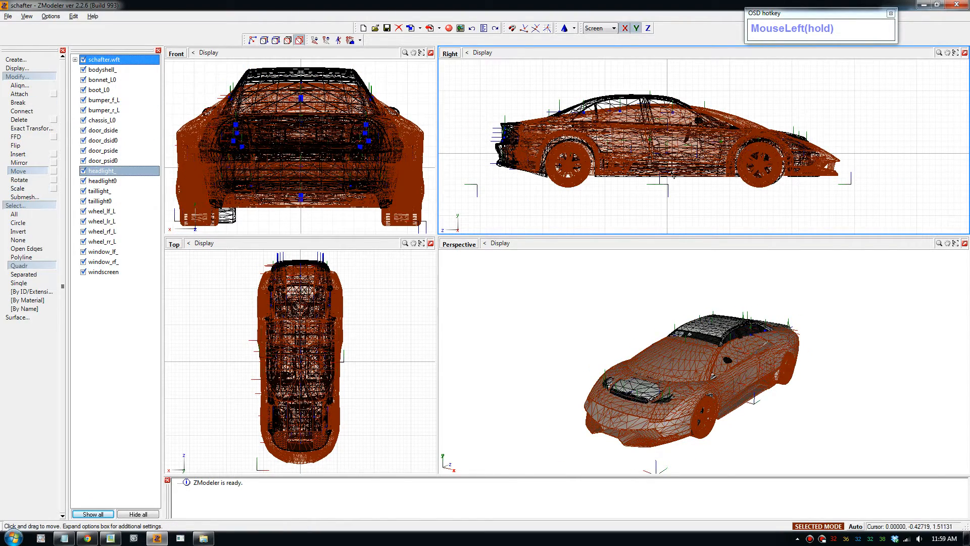
pyautogui.moveTo(696, 165); pyautogui.dragTo(686, 164)
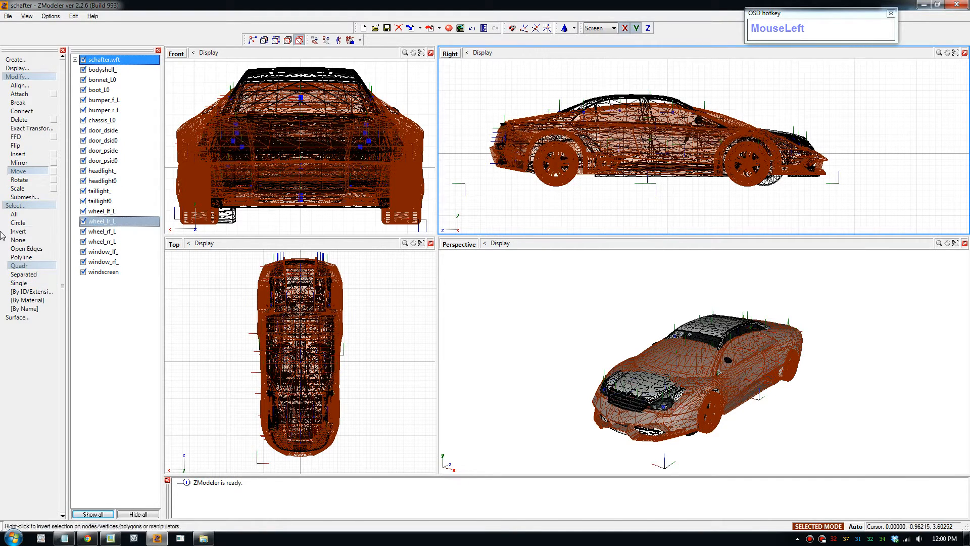
# Step: Scale the selected Lamborghini parts to 97% on the X, Y and Z axes using exact values
pyautogui.click(19, 189)
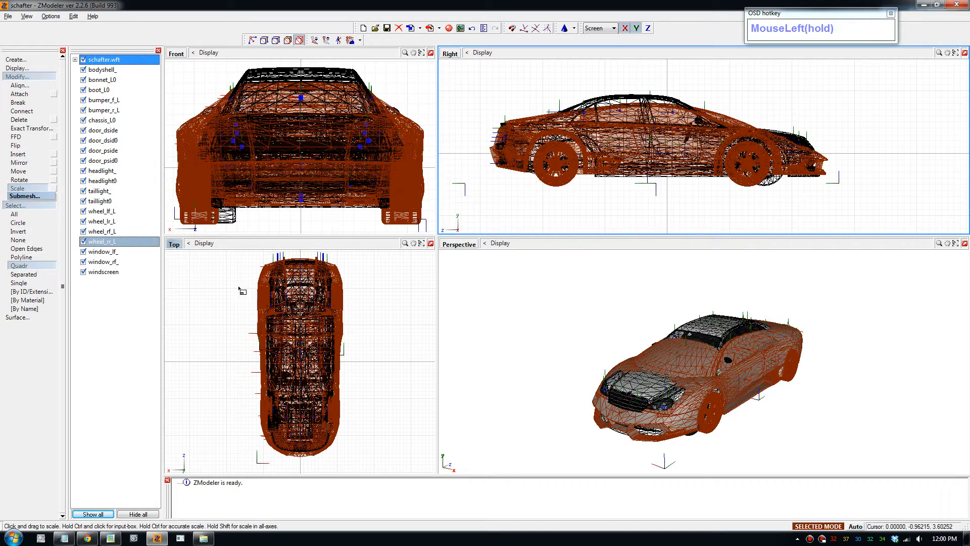
pyautogui.keyDown('ctrl'); pyautogui.click(600, 176); pyautogui.keyUp('ctrl')
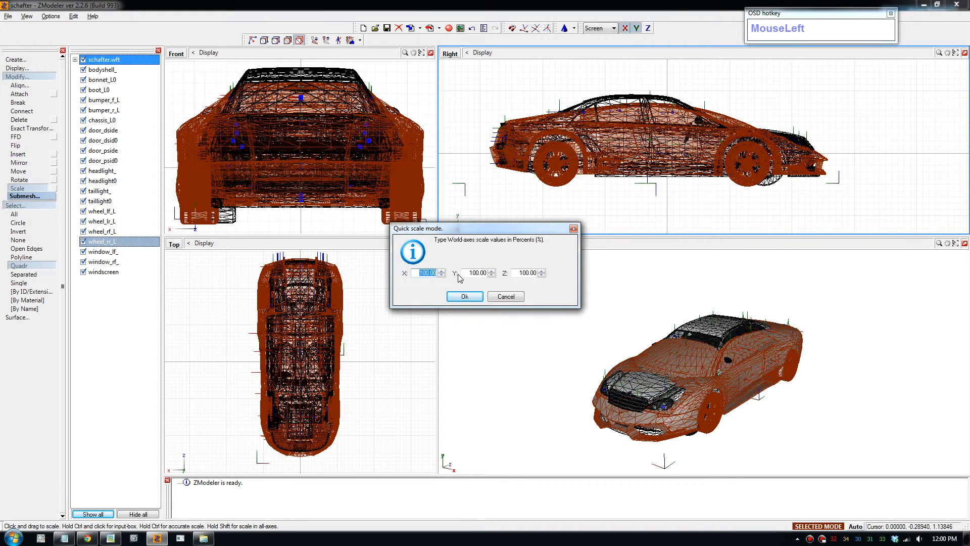
pyautogui.write('9')
pyautogui.write('97')
pyautogui.click(519, 273)
pyautogui.write('9')
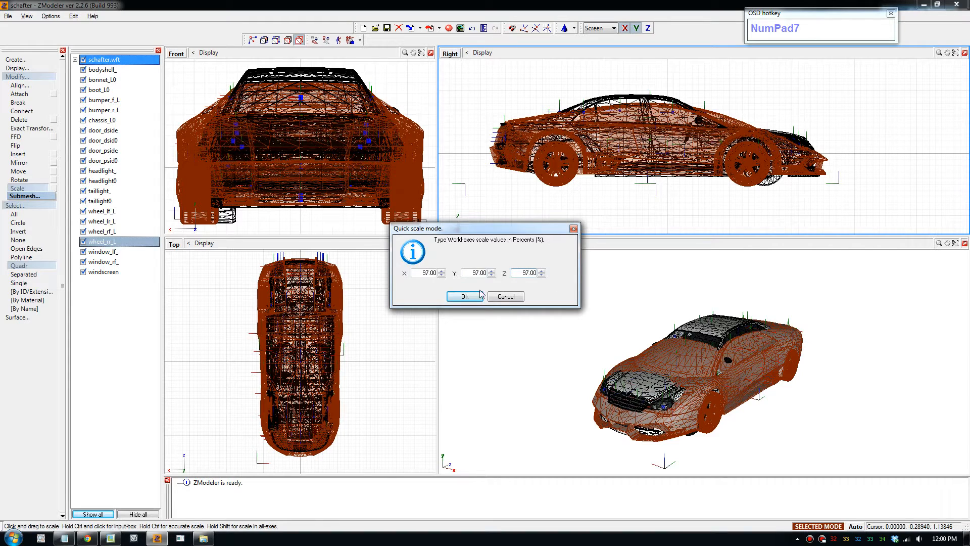
pyautogui.click(481, 293)
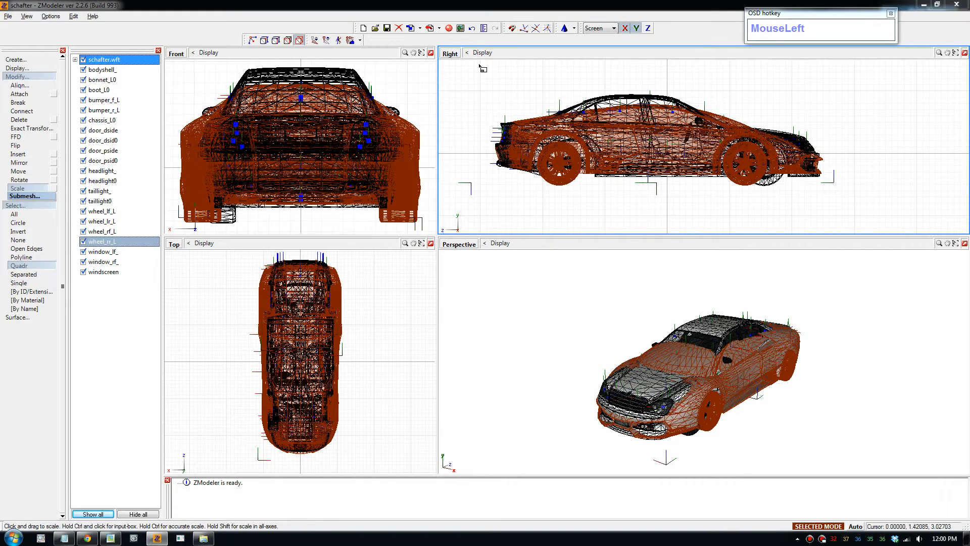
# Step: Nudge the shrunken Lamborghini parts in the Right view to realign them with the schafter, and turn off Selected mode
pyautogui.click(19, 171)
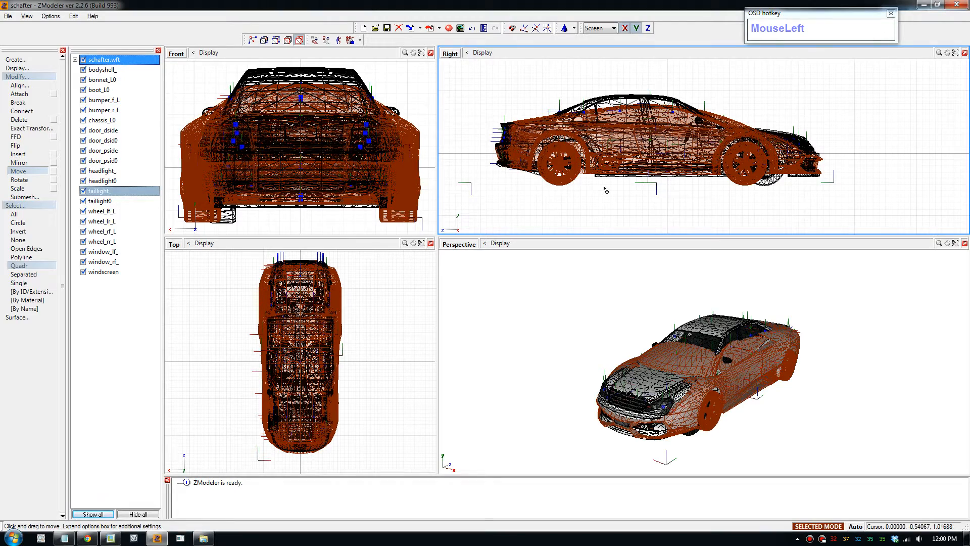
pyautogui.moveTo(572, 173)
pyautogui.mouseDown()
pyautogui.moveTo(581, 179)
pyautogui.moveTo(572, 179)
pyautogui.mouseUp()
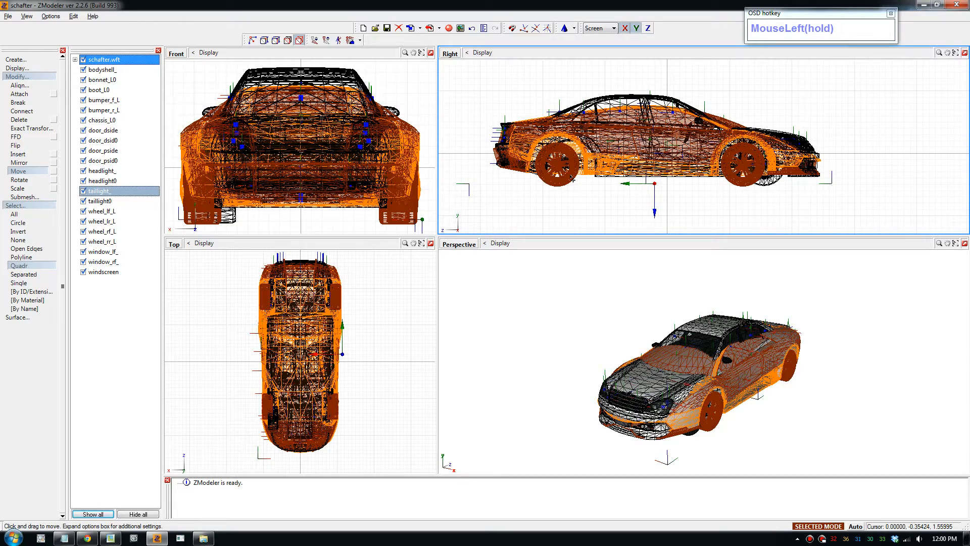
pyautogui.moveTo(572, 180); pyautogui.dragTo(575, 180)
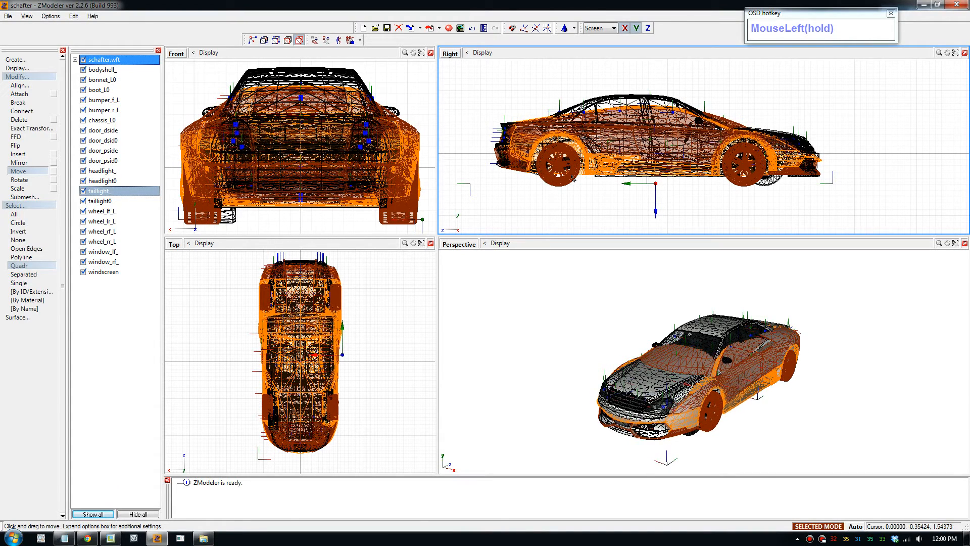
pyautogui.click(827, 529)
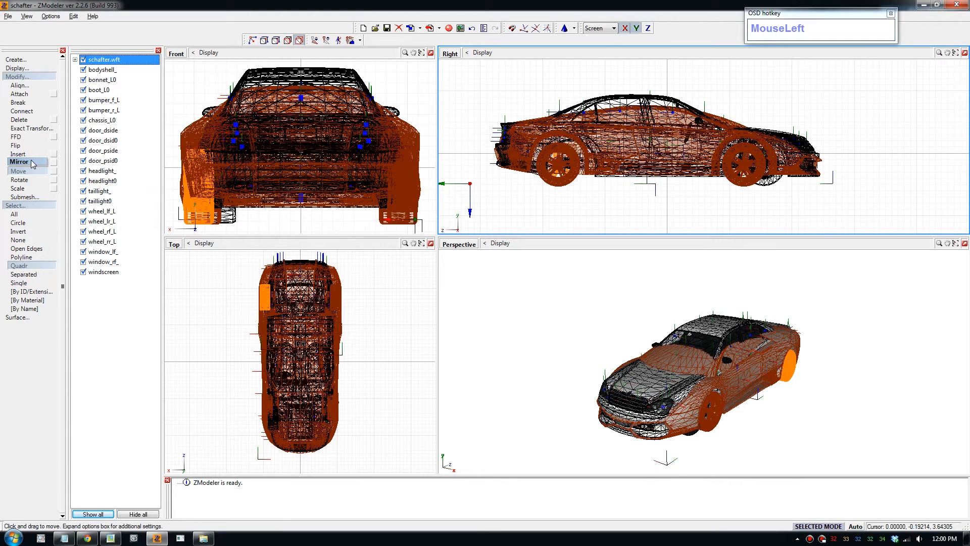
# Step: Maximize the Perspective view and inspect how the Lamborghini overlaps the schafter
pyautogui.click(17, 77)
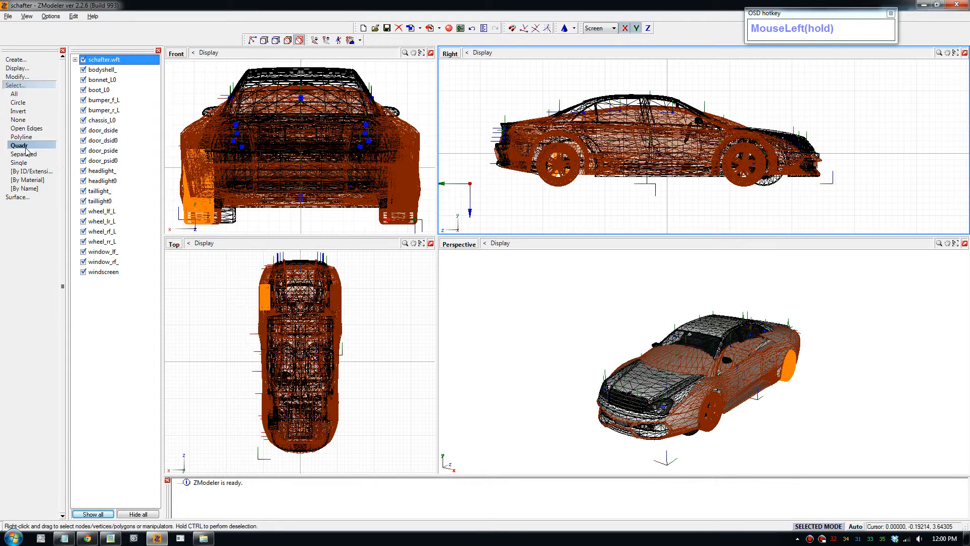
pyautogui.click(571, 319)
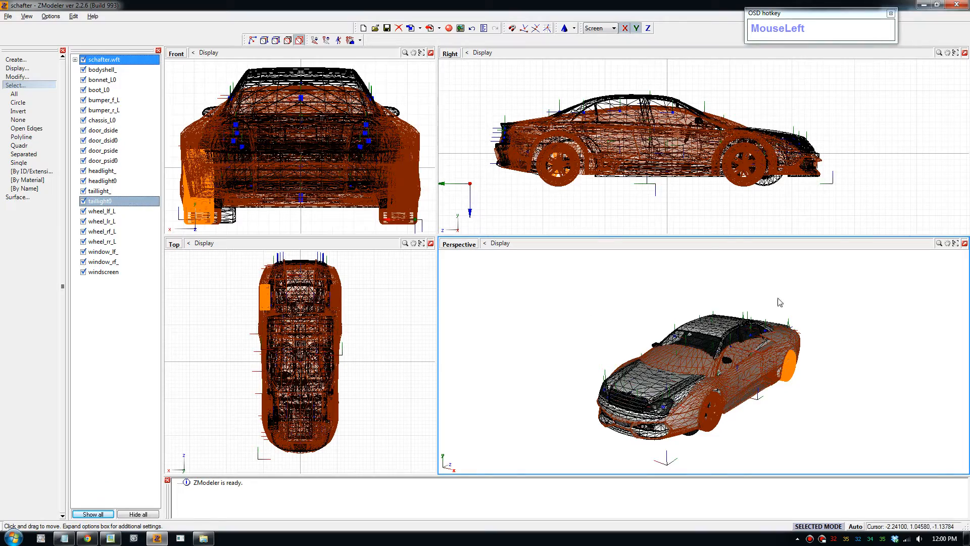
pyautogui.click(965, 243)
pyautogui.moveTo(325, 268)
pyautogui.mouseDown()
pyautogui.moveTo(364, 264)
pyautogui.moveTo(346, 274)
pyautogui.moveTo(325, 262)
pyautogui.moveTo(333, 268)
pyautogui.mouseUp()
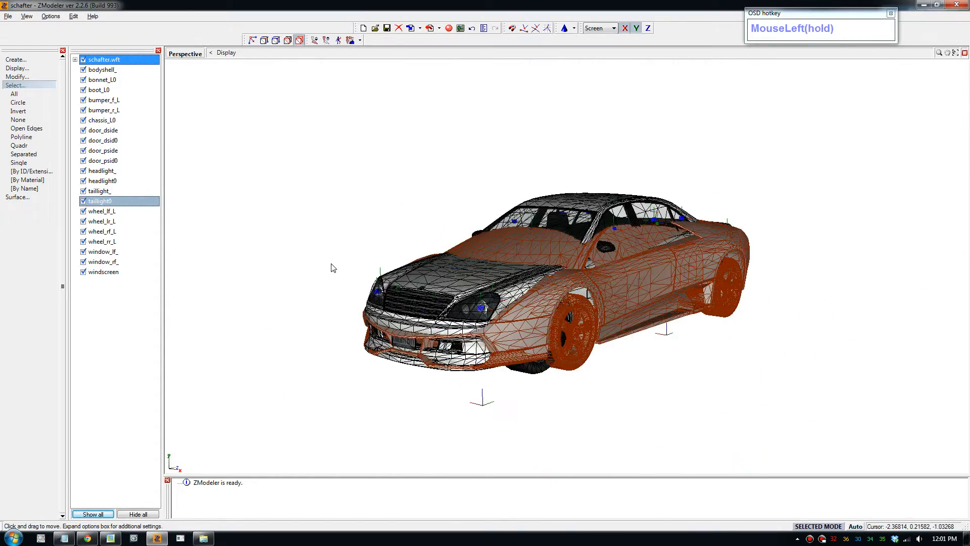
# Step: Hide schafter.wft, check its chassis hierarchy, and examine the Lamborghini body on its own
pyautogui.click(84, 60)
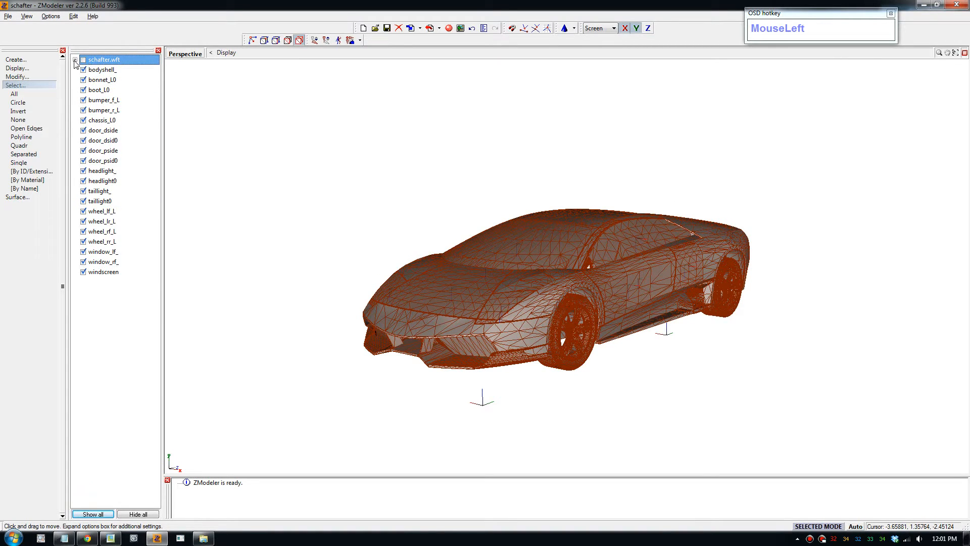
pyautogui.click(74, 60)
pyautogui.click(84, 70)
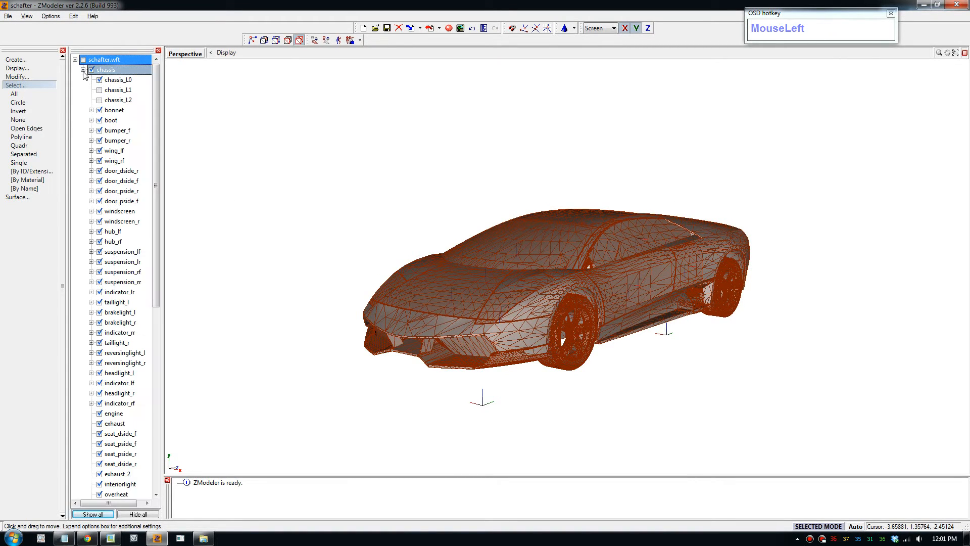
pyautogui.click(83, 70)
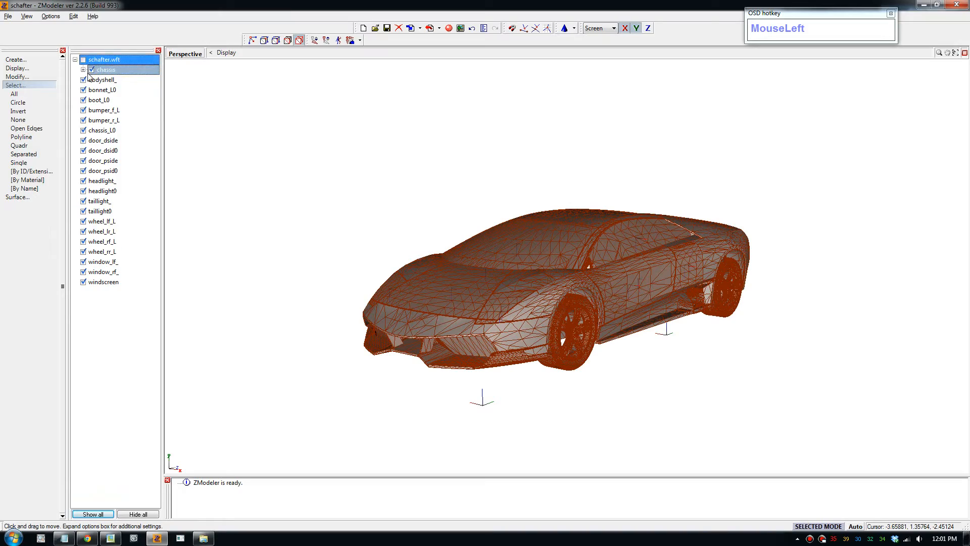
pyautogui.moveTo(435, 217); pyautogui.dragTo(101, 120)
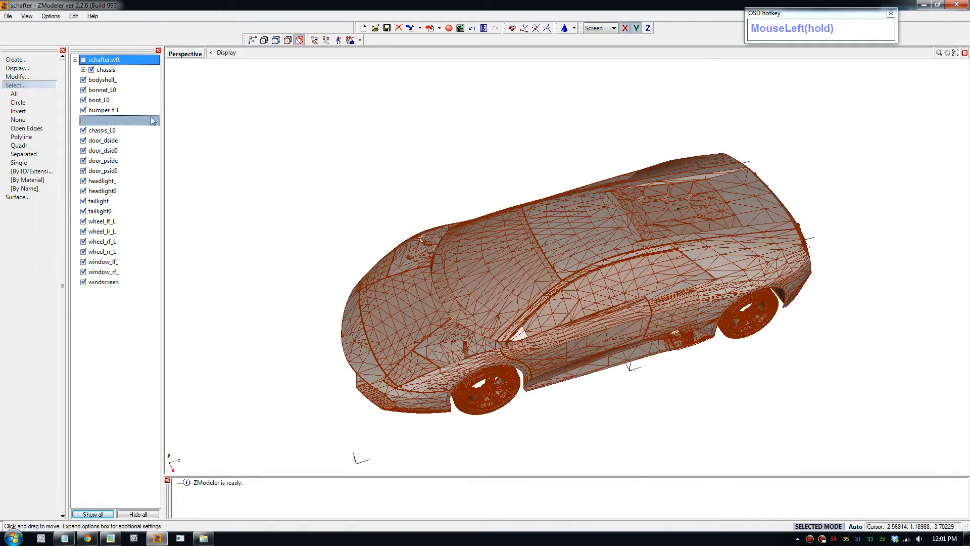
# Step: Show schafter.wft again and compare both cars up close in the Perspective view
pyautogui.click(85, 69)
pyautogui.moveTo(329, 180); pyautogui.dragTo(352, 171)
pyautogui.scroll(2, 762, 355)
pyautogui.moveTo(719, 382); pyautogui.dragTo(496, 386)
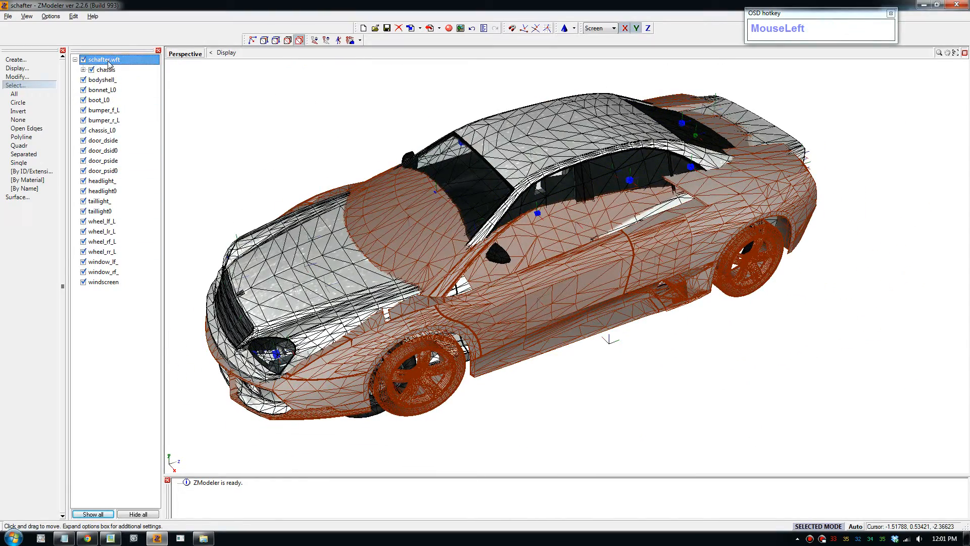
pyautogui.click(85, 60)
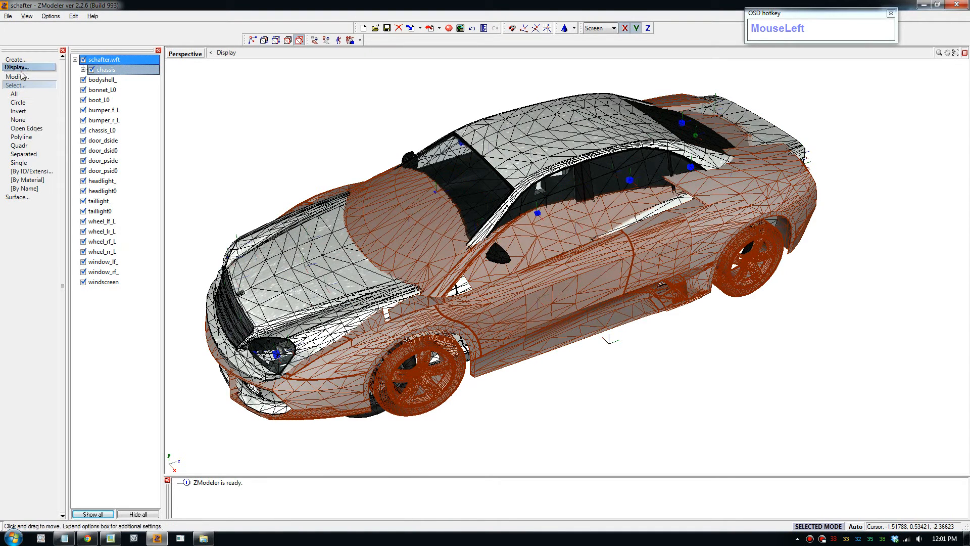
# Step: Review the available selection methods, including Polyline, Separated and Quadr, and the editing levels for the model
pyautogui.click(22, 85)
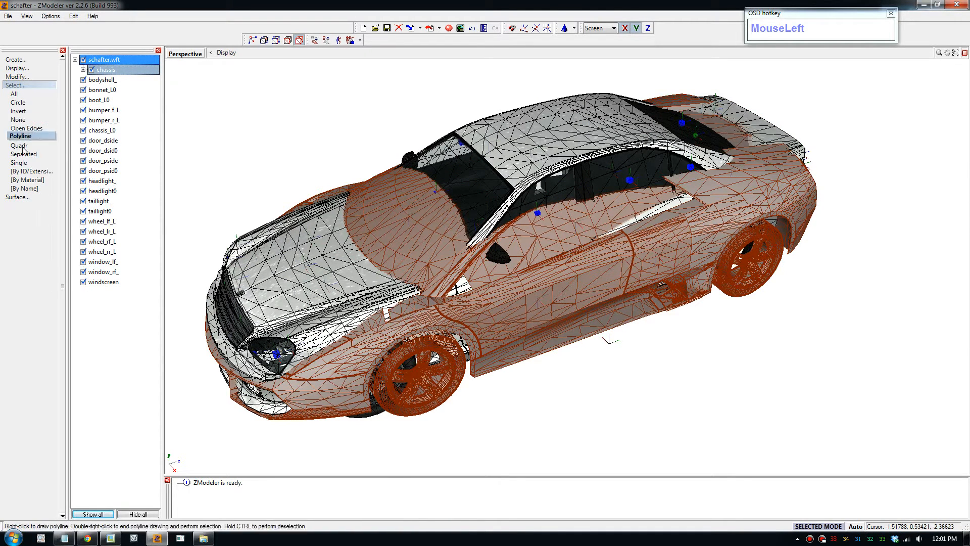
pyautogui.click(40, 102)
pyautogui.click(31, 137)
pyautogui.click(25, 155)
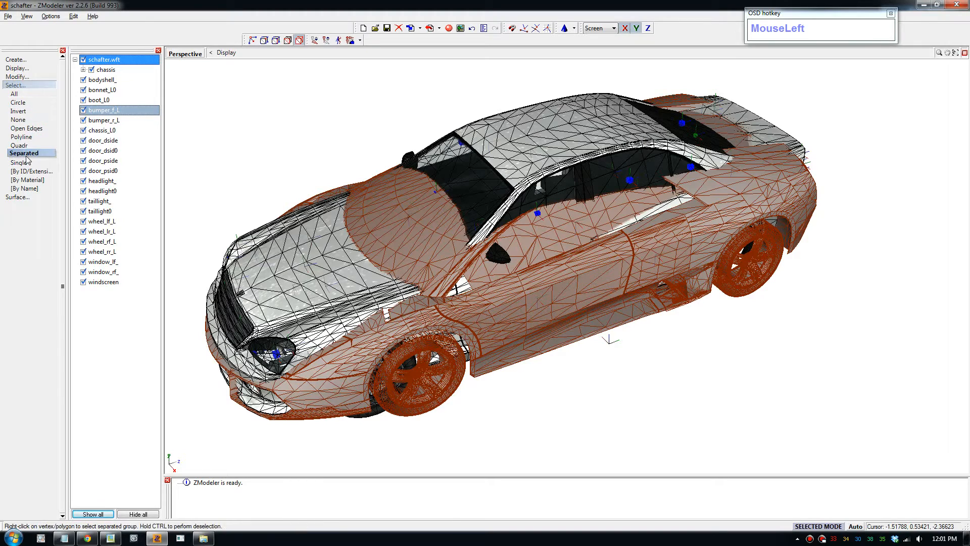
pyautogui.click(23, 120)
pyautogui.click(23, 145)
pyautogui.click(20, 94)
pyautogui.click(21, 120)
pyautogui.click(23, 145)
pyautogui.click(23, 155)
pyautogui.click(23, 146)
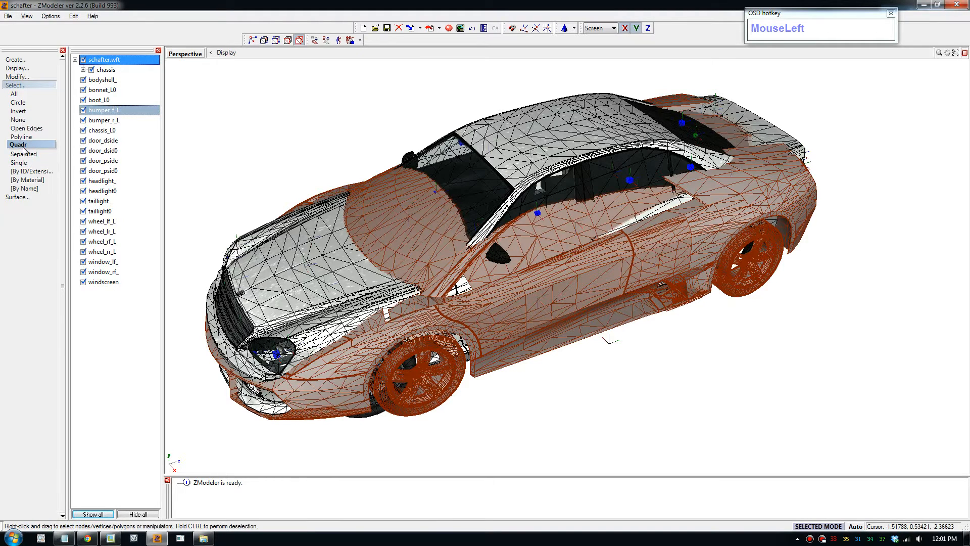
pyautogui.click(287, 40)
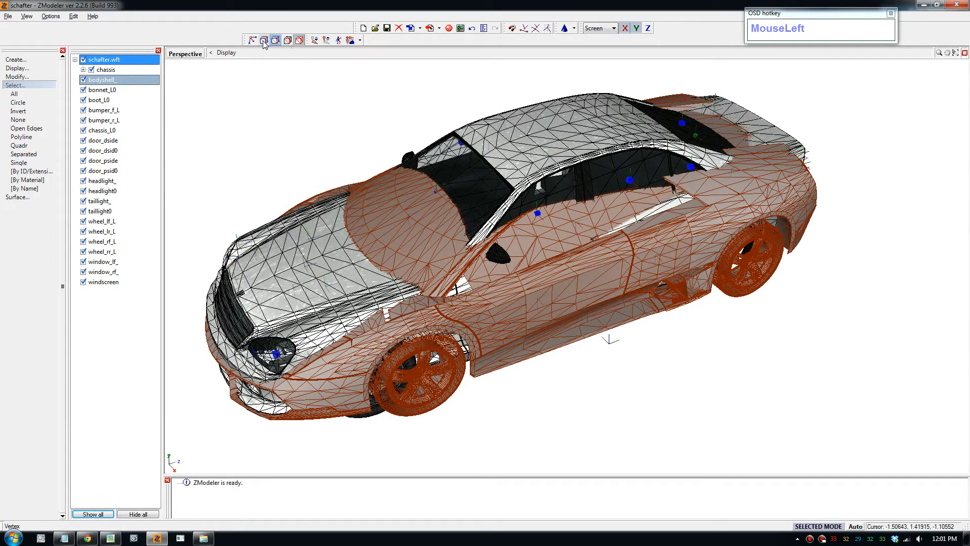
pyautogui.click(18, 77)
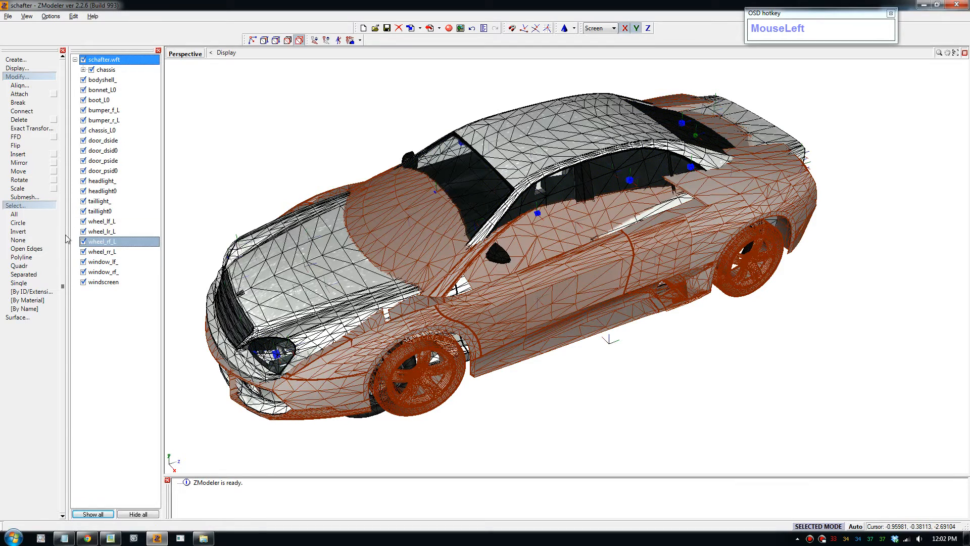
pyautogui.click(20, 180)
pyautogui.click(30, 188)
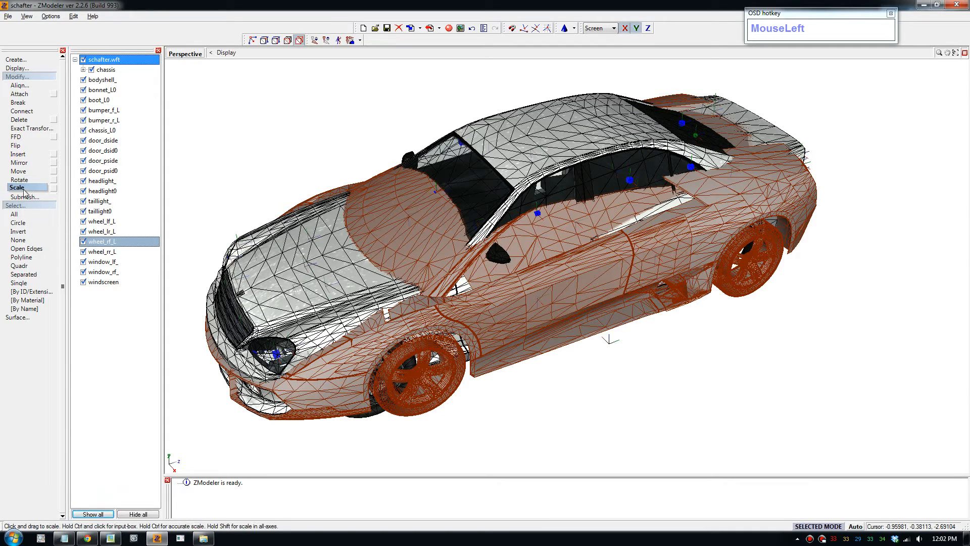
pyautogui.click(25, 171)
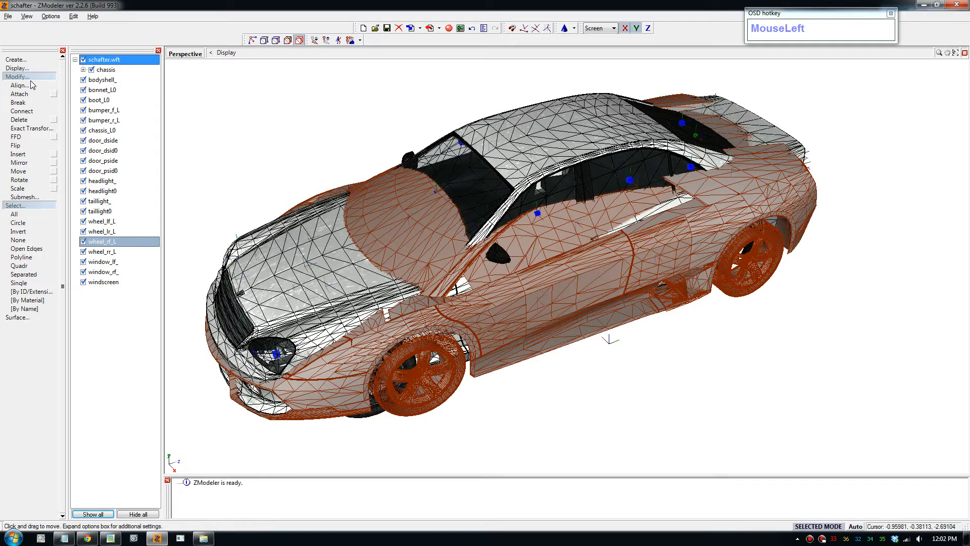
pyautogui.click(23, 189)
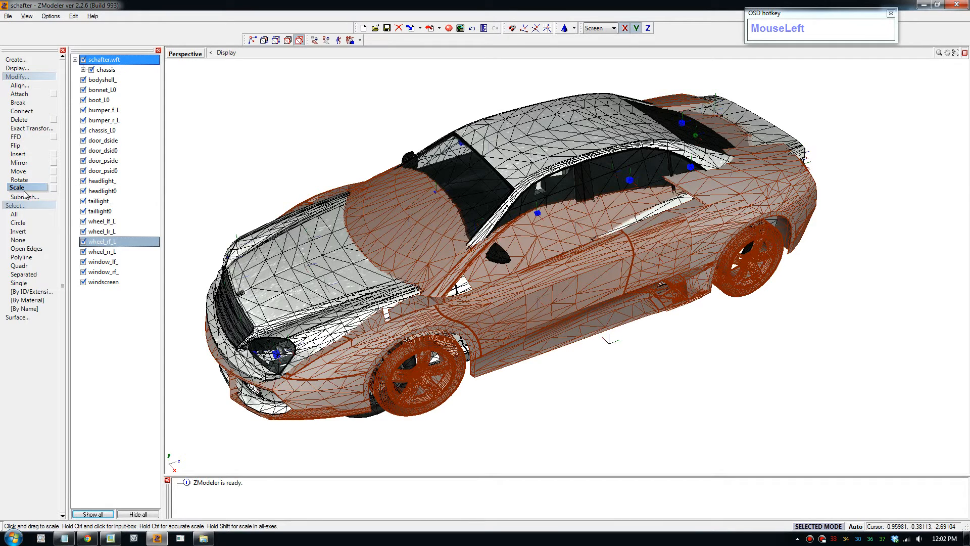
pyautogui.keyDown('ctrl'); pyautogui.click(231, 185); pyautogui.keyUp('ctrl')
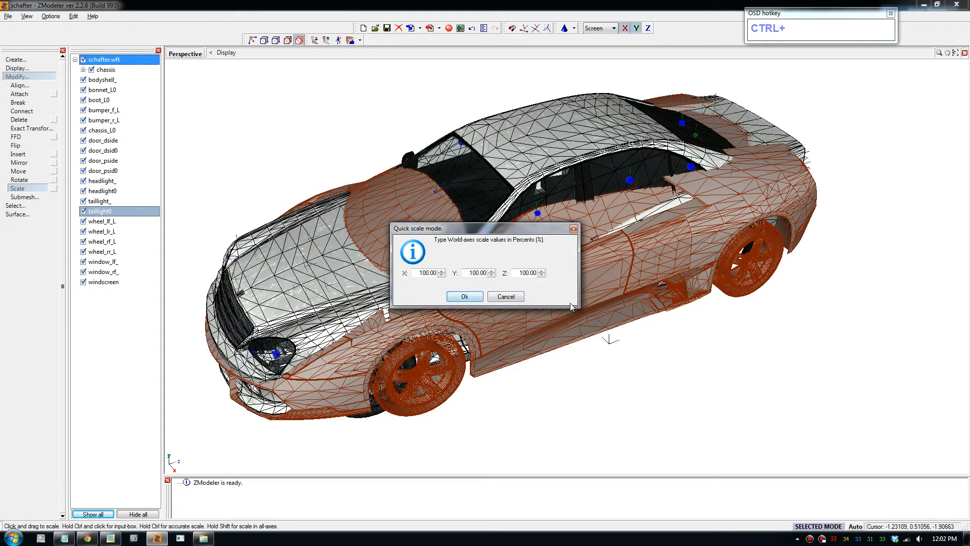
pyautogui.click(504, 298)
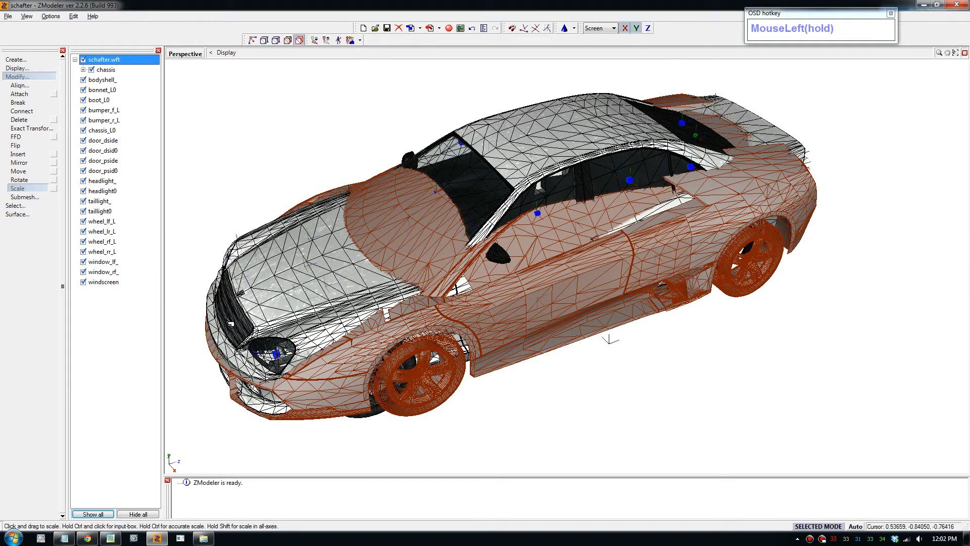
pyautogui.click(27, 189)
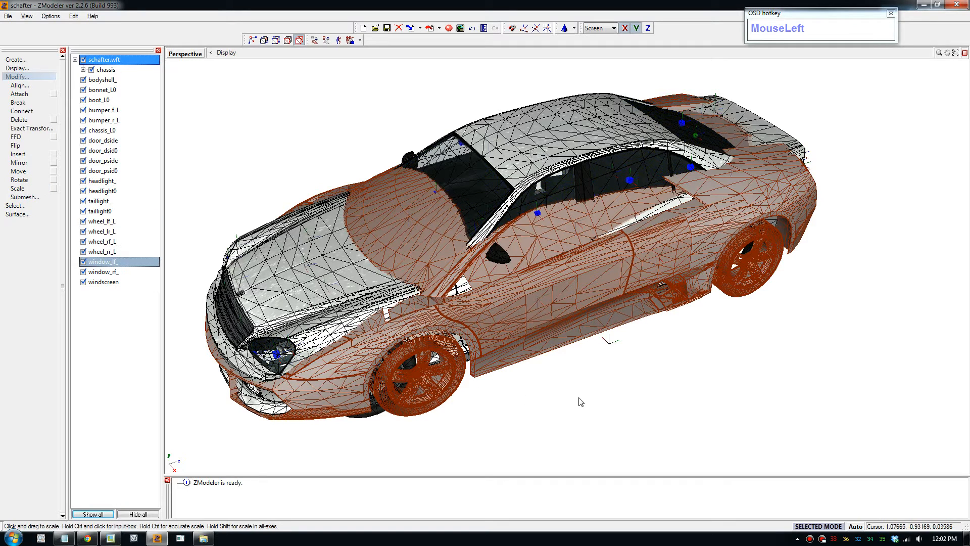
pyautogui.press('alt')
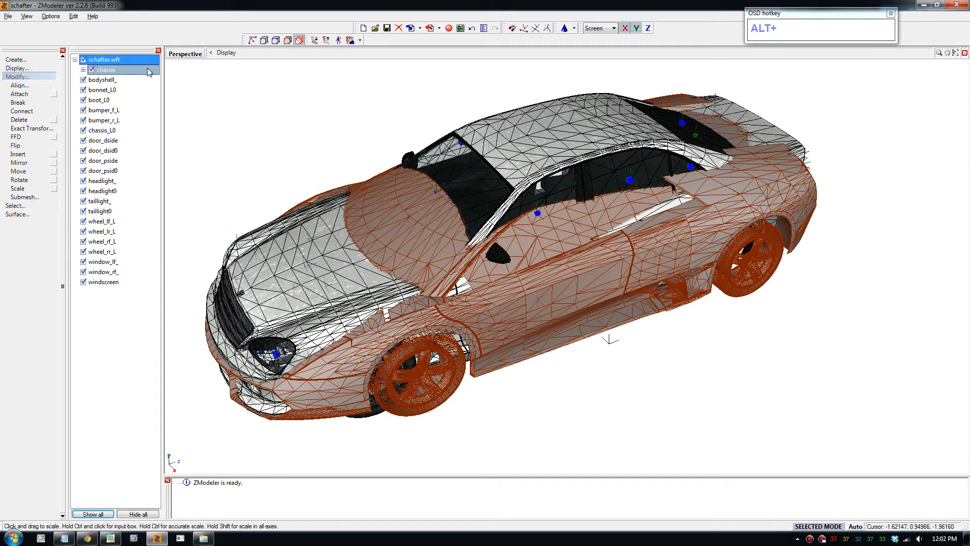
# Step: Begin saving the scene under a new name and create a folder called Mr Car inside the schafter folder
pyautogui.click(11, 17)
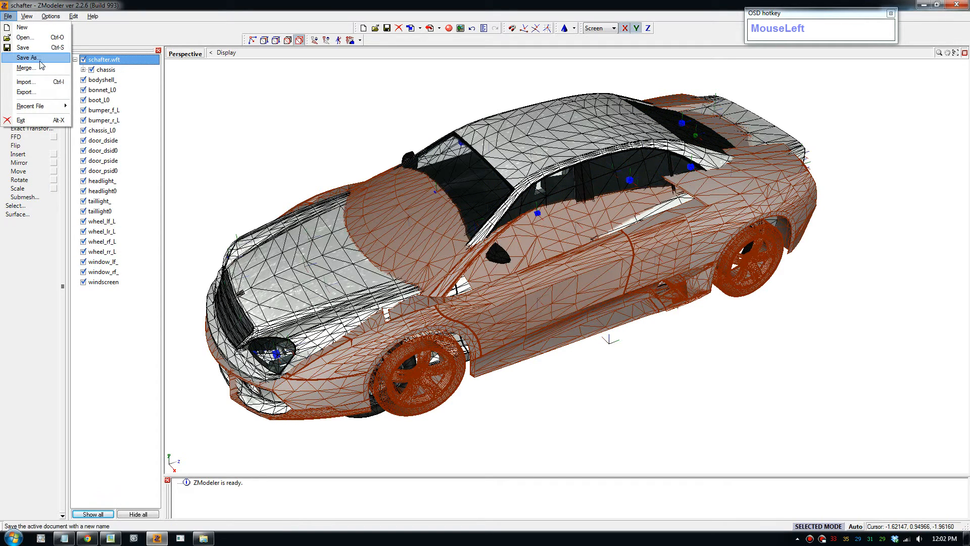
pyautogui.click(40, 59)
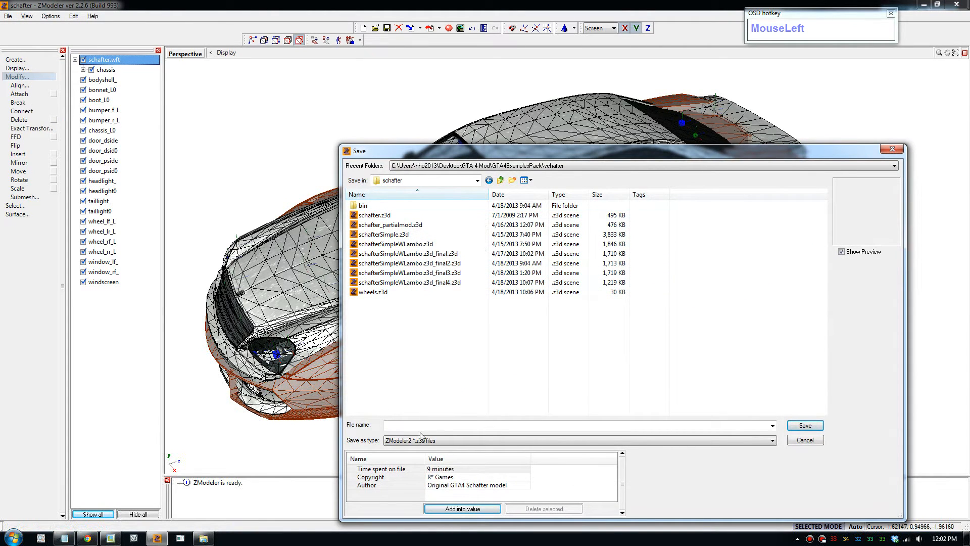
pyautogui.rightClick(412, 344)
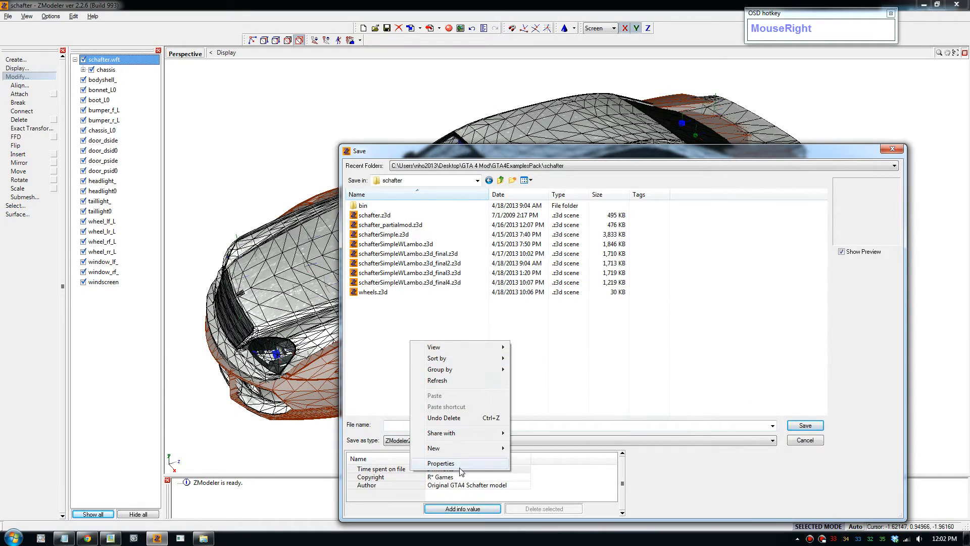
pyautogui.click(444, 448)
pyautogui.click(574, 334)
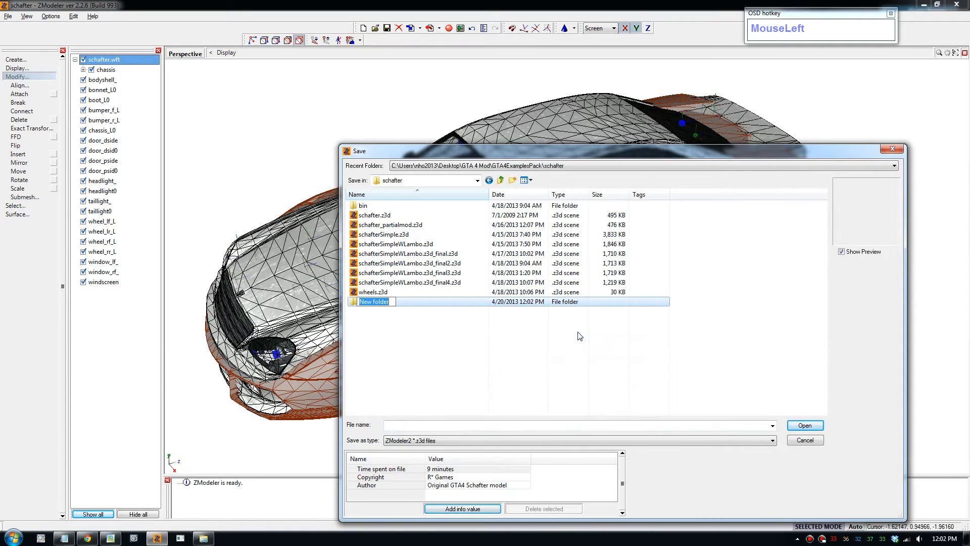
pyautogui.write('Mr Car')
pyautogui.press('Return')
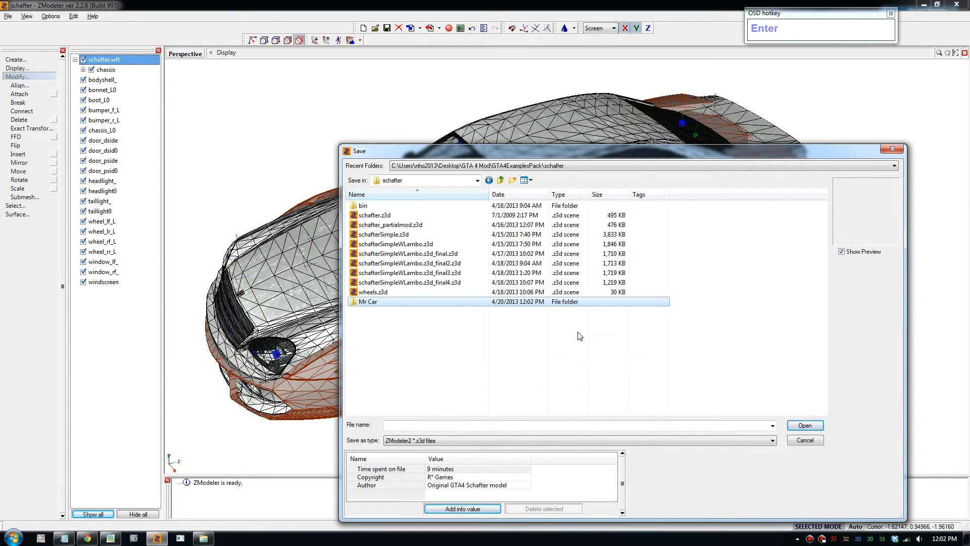
# Step: Rename the Mr Car folder to My Car and open it as the save location
pyautogui.click(368, 308)
pyautogui.click(367, 305)
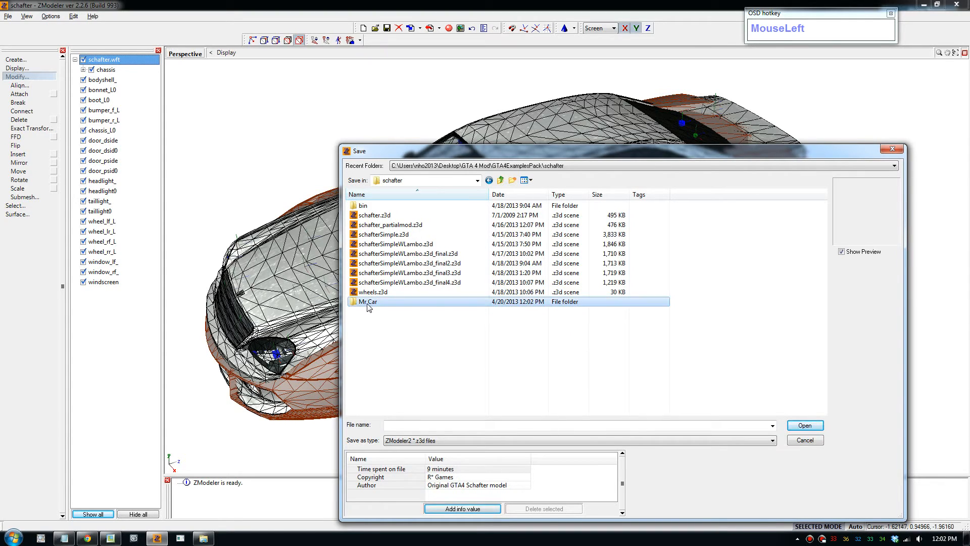
pyautogui.click(368, 302)
pyautogui.press('BackSpace')
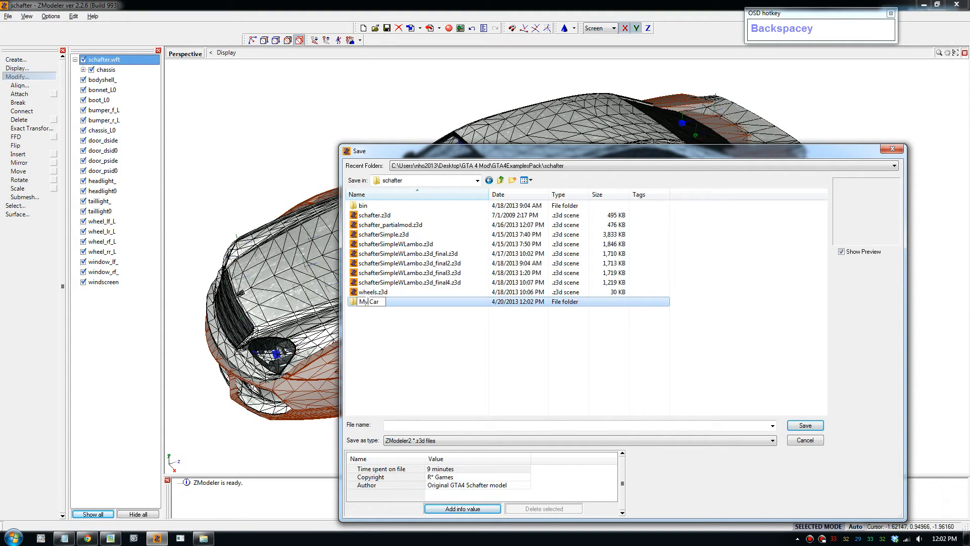
pyautogui.write('y')
pyautogui.press('Return')
pyautogui.press('Return')
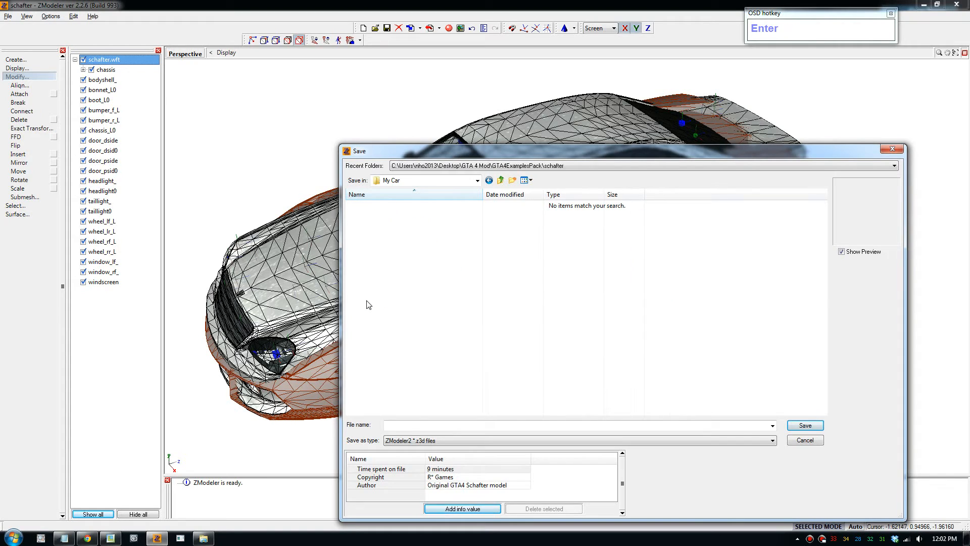
# Step: Save the scene as lambo in the My Car folder
pyautogui.click(412, 425)
pyautogui.write('lambo')
pyautogui.press('Return')
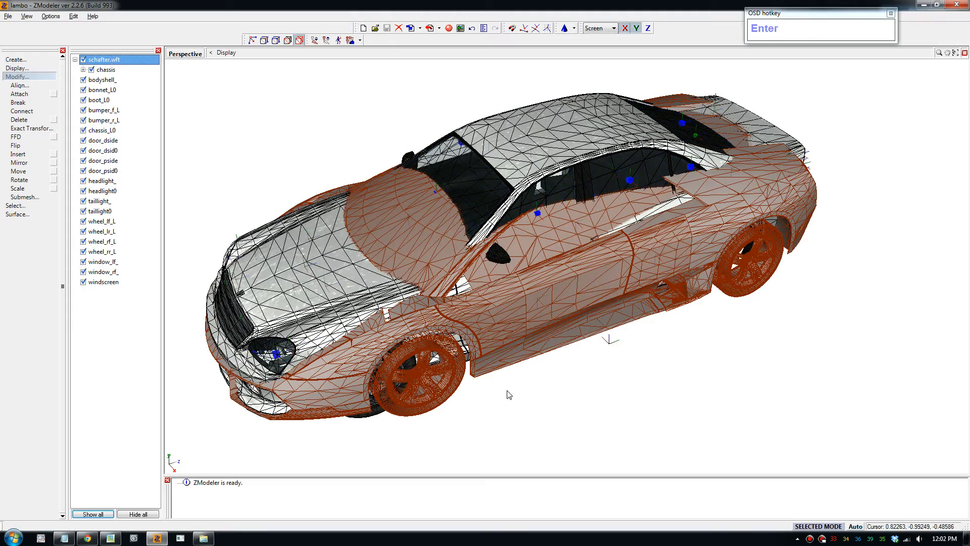
# Step: Expand the chassis hierarchy of schafter.wft, examine the overlapping cars from several angles, and switch to the vertices level
pyautogui.keyDown('alt'); pyautogui.moveTo(537, 415); pyautogui.dragTo(553, 388, button='middle'); pyautogui.keyUp('alt')
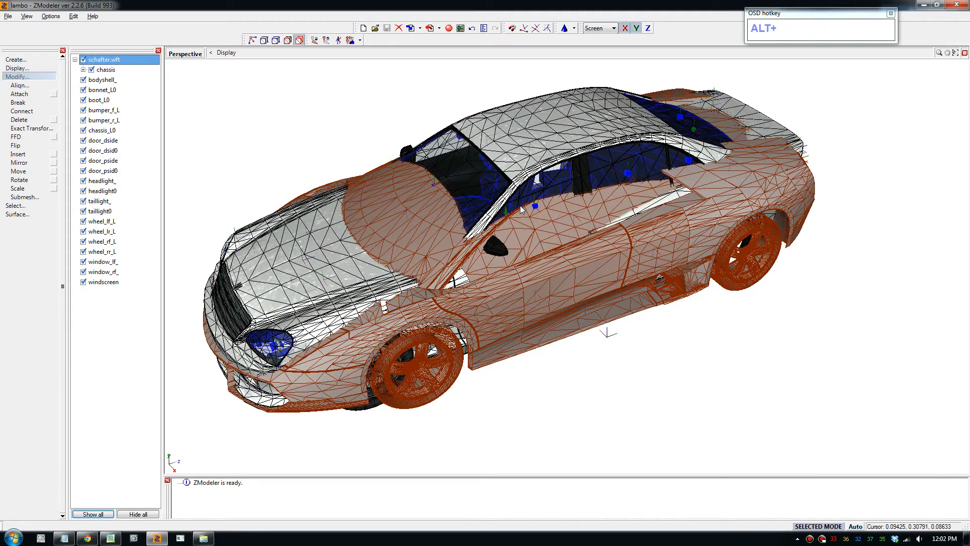
pyautogui.keyDown('alt'); pyautogui.moveTo(535, 253); pyautogui.dragTo(581, 201); pyautogui.keyUp('alt')
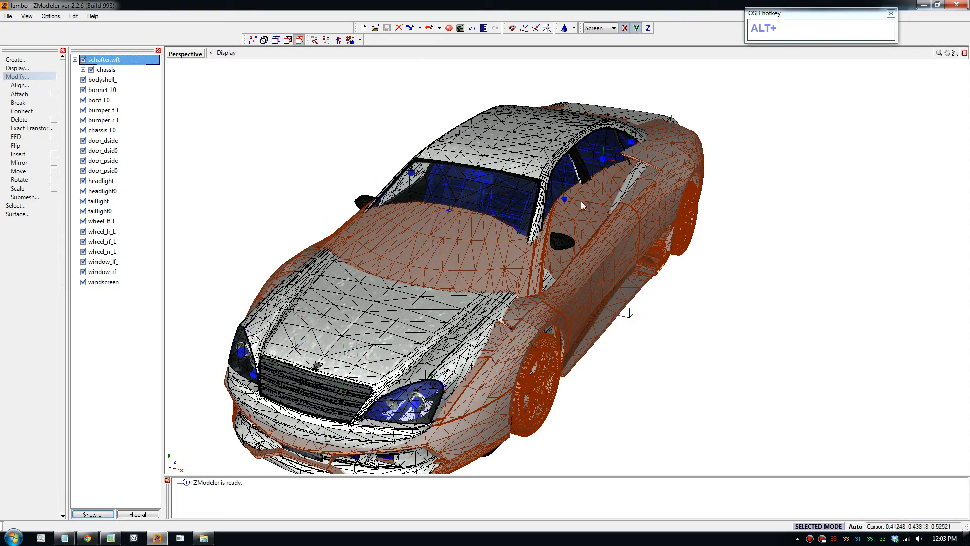
pyautogui.click(83, 69)
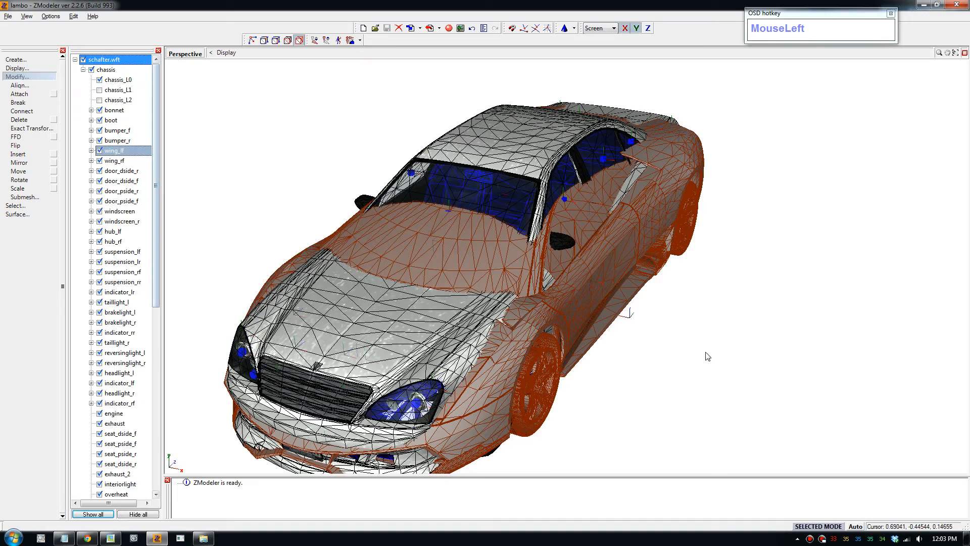
pyautogui.keyDown('alt'); pyautogui.moveTo(695, 384); pyautogui.dragTo(648, 386); pyautogui.keyUp('alt')
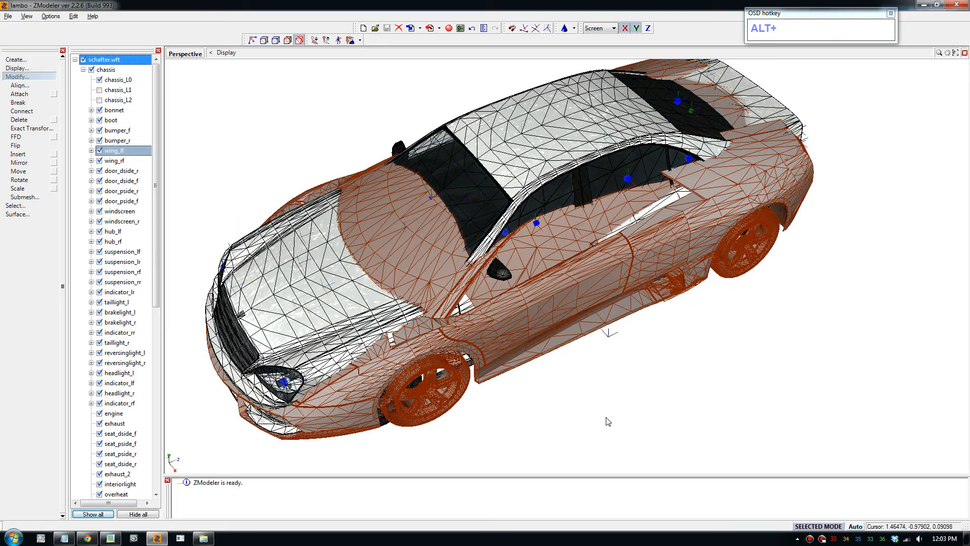
pyautogui.moveTo(608, 421)
pyautogui.keyDown('alt'); pyautogui.mouseDown()
pyautogui.moveTo(585, 403)
pyautogui.moveTo(606, 403)
pyautogui.mouseUp(); pyautogui.keyUp('alt')
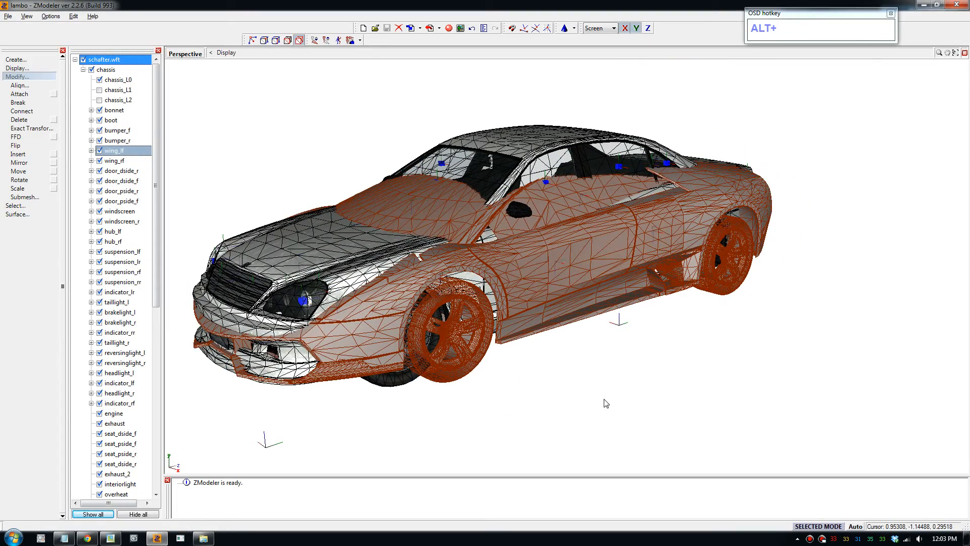
pyautogui.moveTo(609, 401)
pyautogui.keyDown('alt'); pyautogui.mouseDown()
pyautogui.moveTo(657, 395)
pyautogui.moveTo(582, 403)
pyautogui.moveTo(619, 409)
pyautogui.mouseUp(); pyautogui.keyUp('alt')
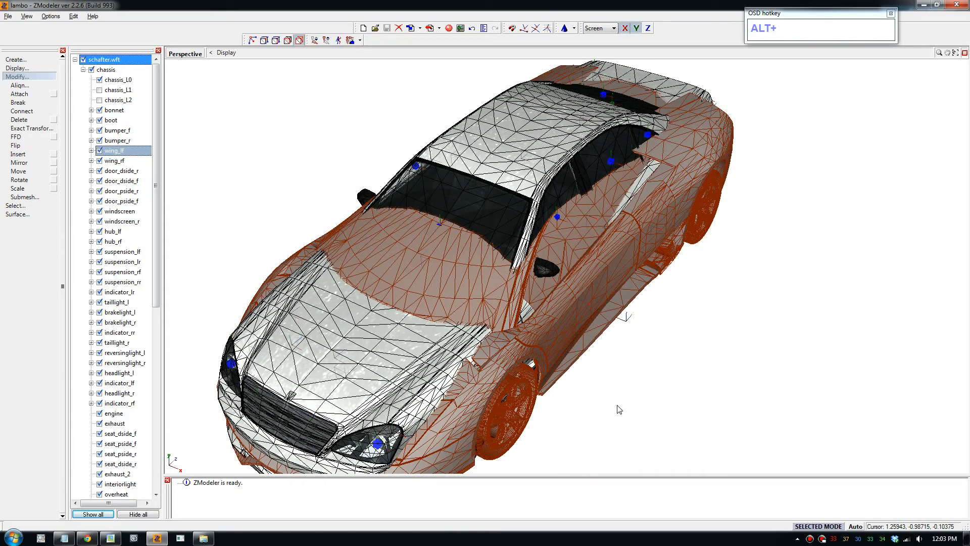
pyautogui.press('1')
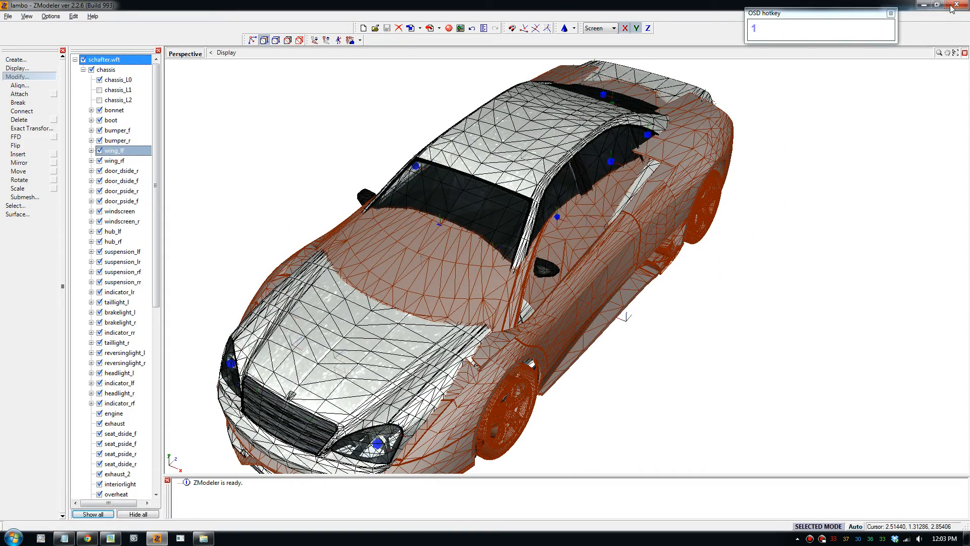